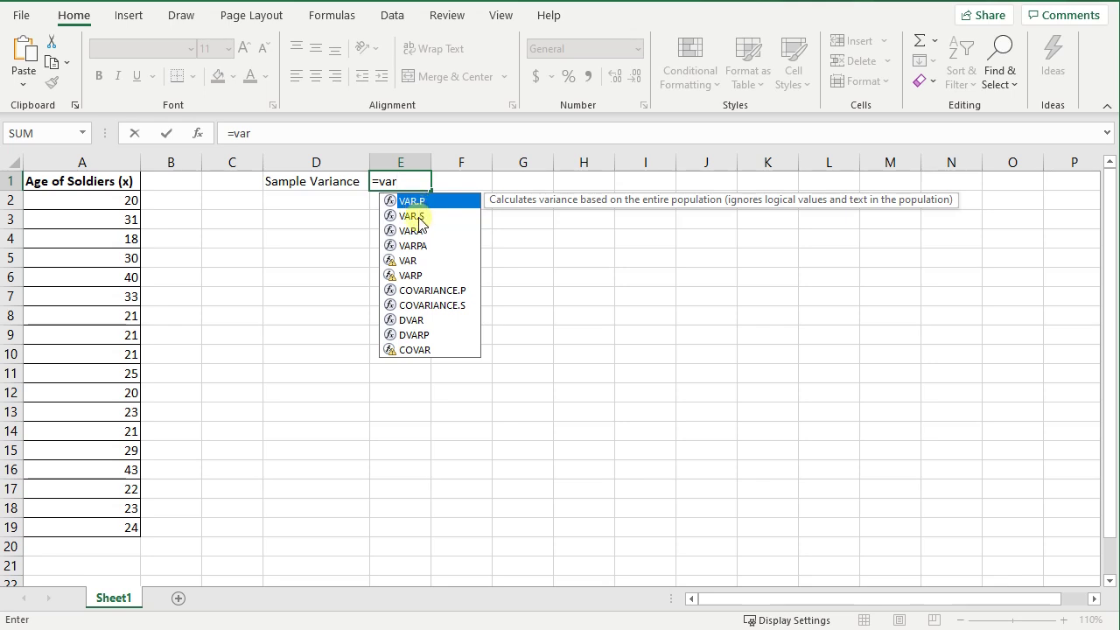
- Compute the sample variance of the ages in A2:A19 in cell E1 with the VAR.S function
{"action": "left_click", "coordinate": [418, 219]}
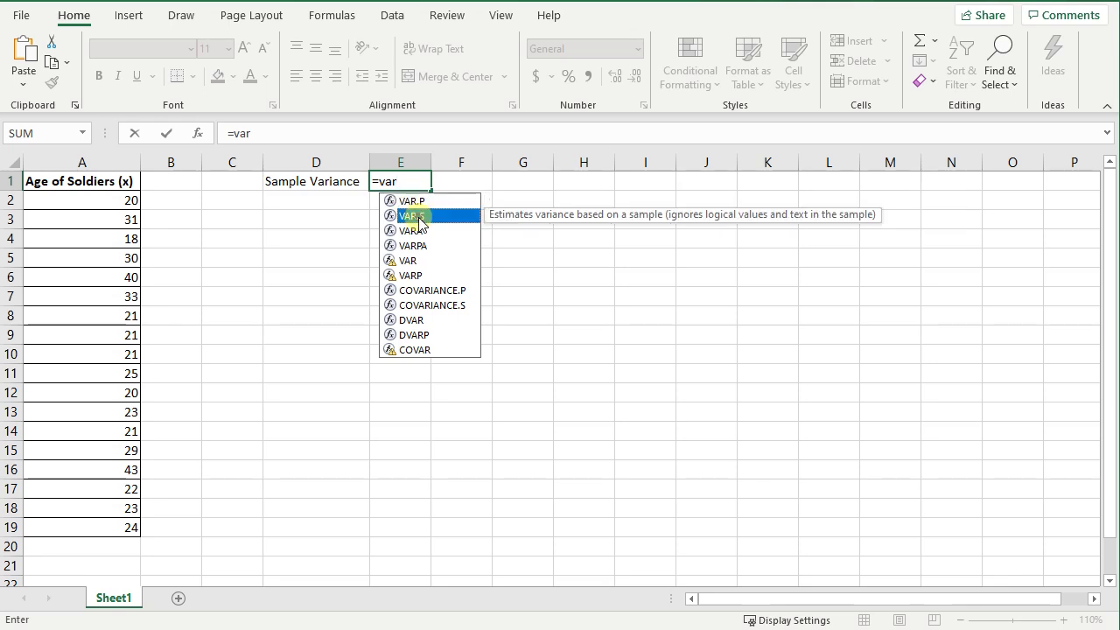
{"action": "double_click", "coordinate": [418, 216]}
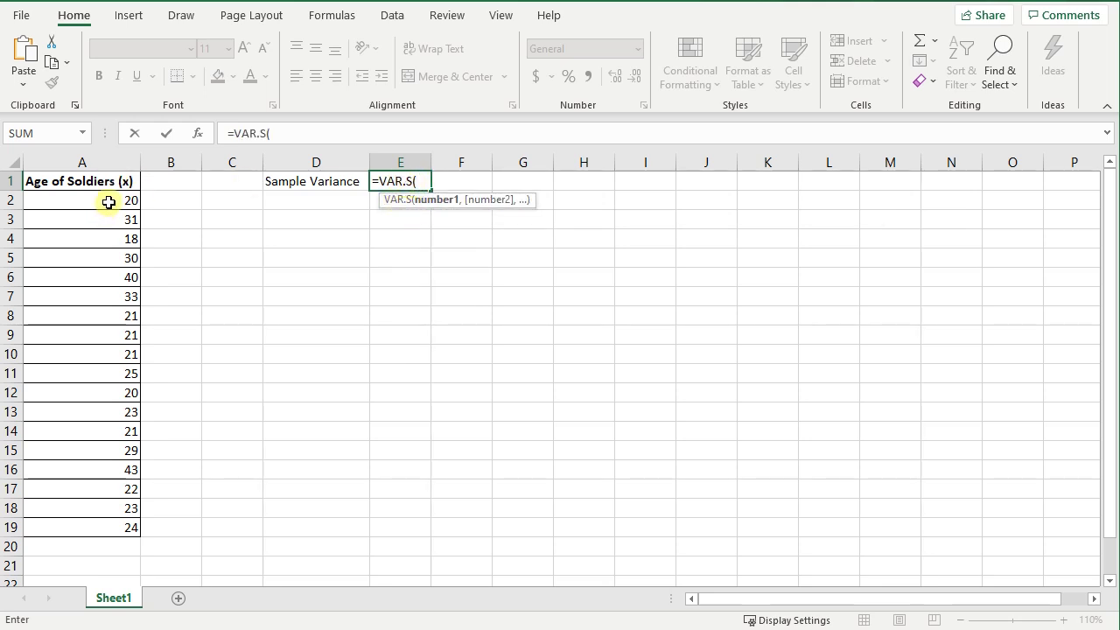
{"action": "left_click_drag", "start_coordinate": [108, 201], "coordinate": [115, 526]}
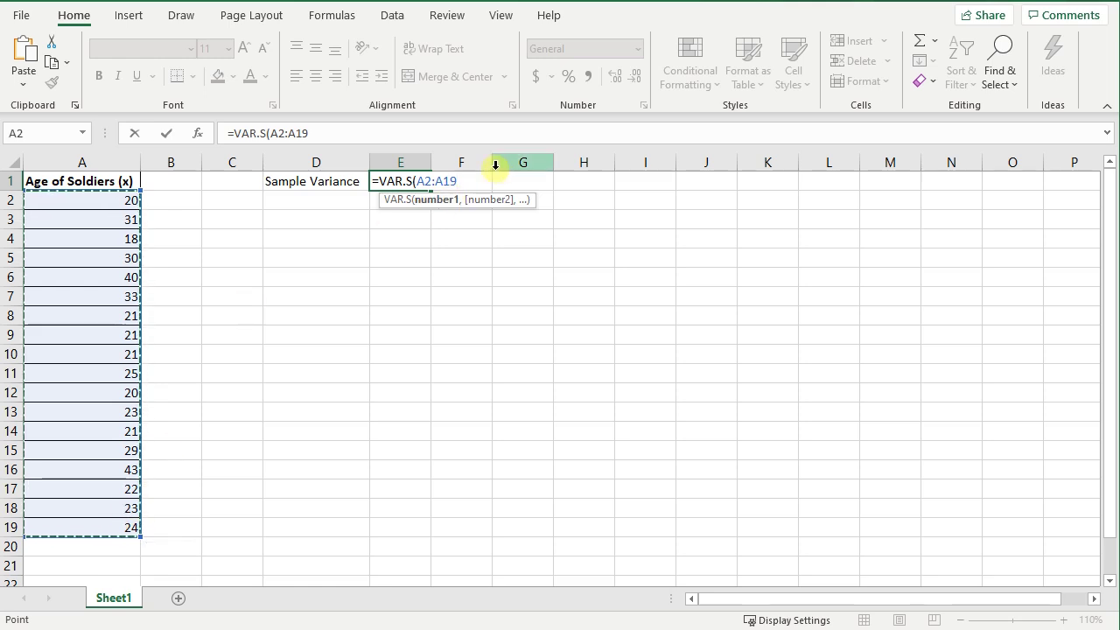
{"action": "type", "text": ")"}
{"action": "key", "text": "Return"}
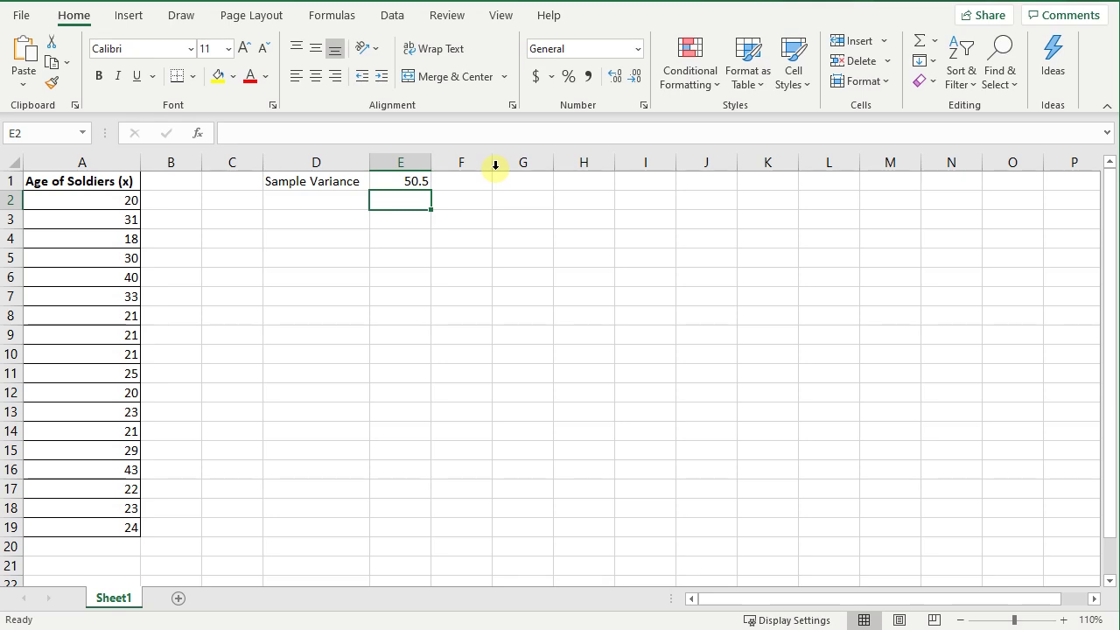
- Label cell D2 "Sample Standard Deviation" and auto-fit column D to the label's width
{"action": "left_click", "coordinate": [280, 194]}
{"action": "type", "text": "S"}
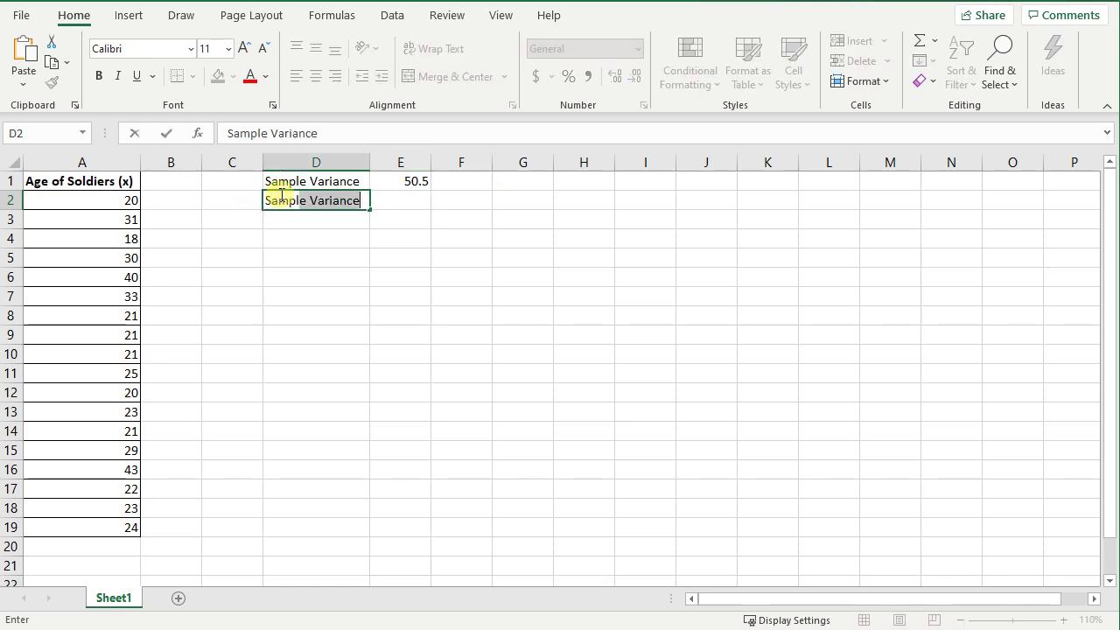
{"action": "type", "text": "ample Standard Devia"}
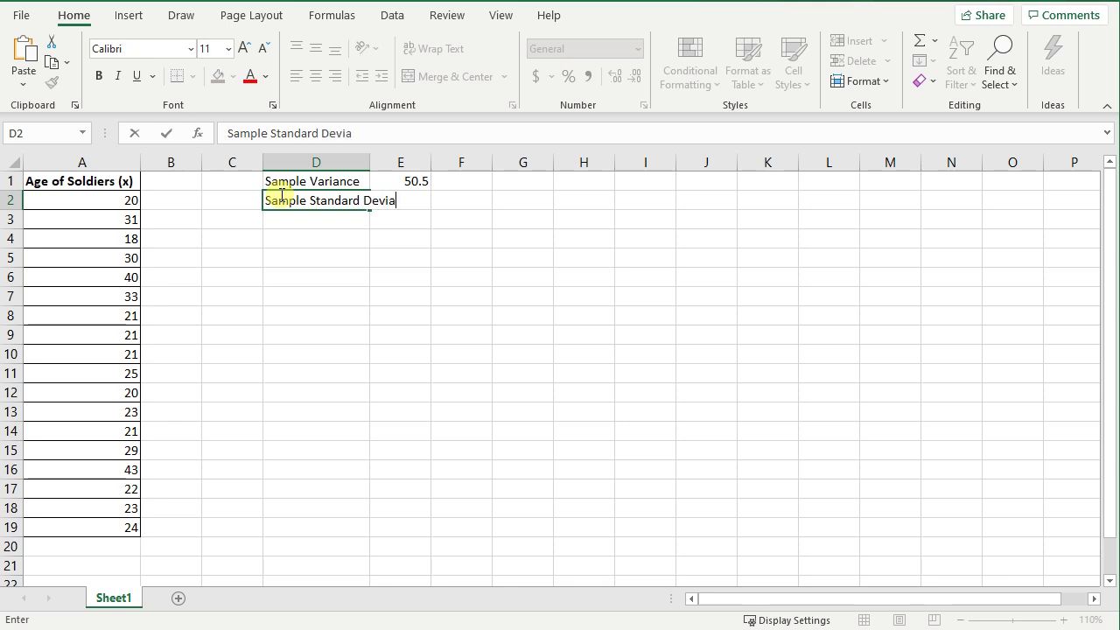
{"action": "type", "text": "tion"}
{"action": "key", "text": "Return"}
{"action": "left_click", "coordinate": [280, 194]}
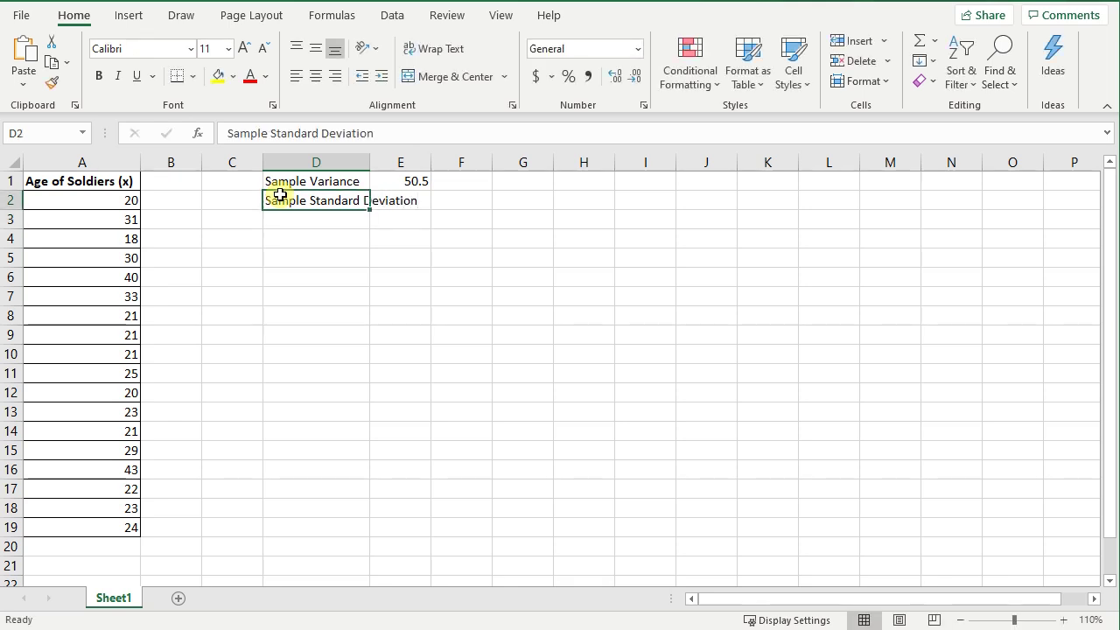
{"action": "key", "text": "Right"}
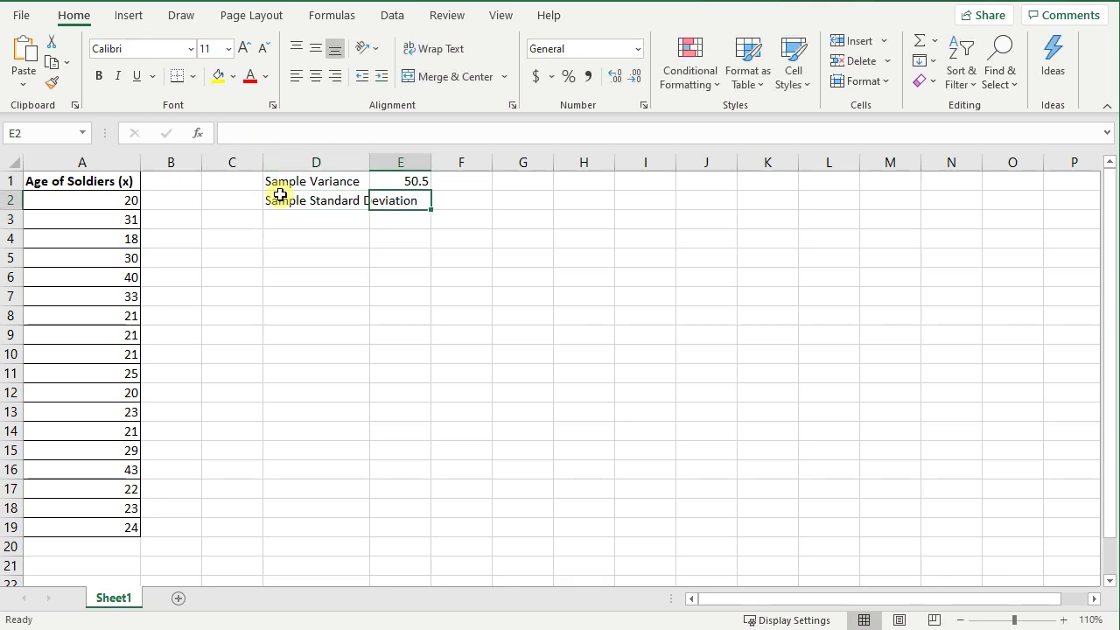
{"action": "double_click", "coordinate": [369, 162]}
- Compute the sample standard deviation of A2:A19 in cell E2 with the STDEV.S function
{"action": "type", "text": "="}
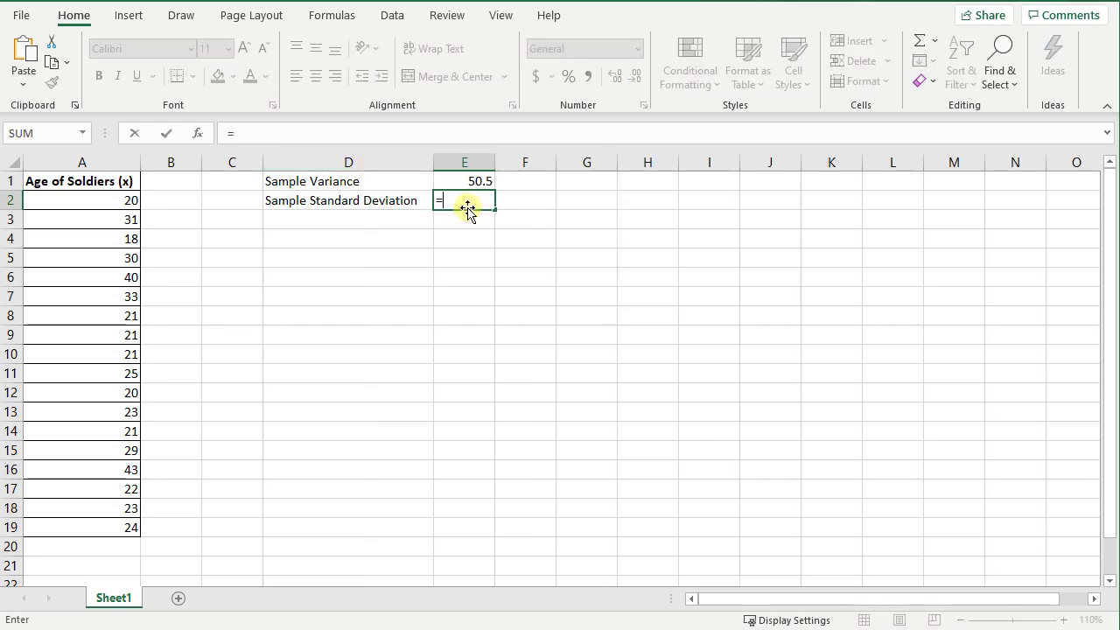
{"action": "type", "text": "st"}
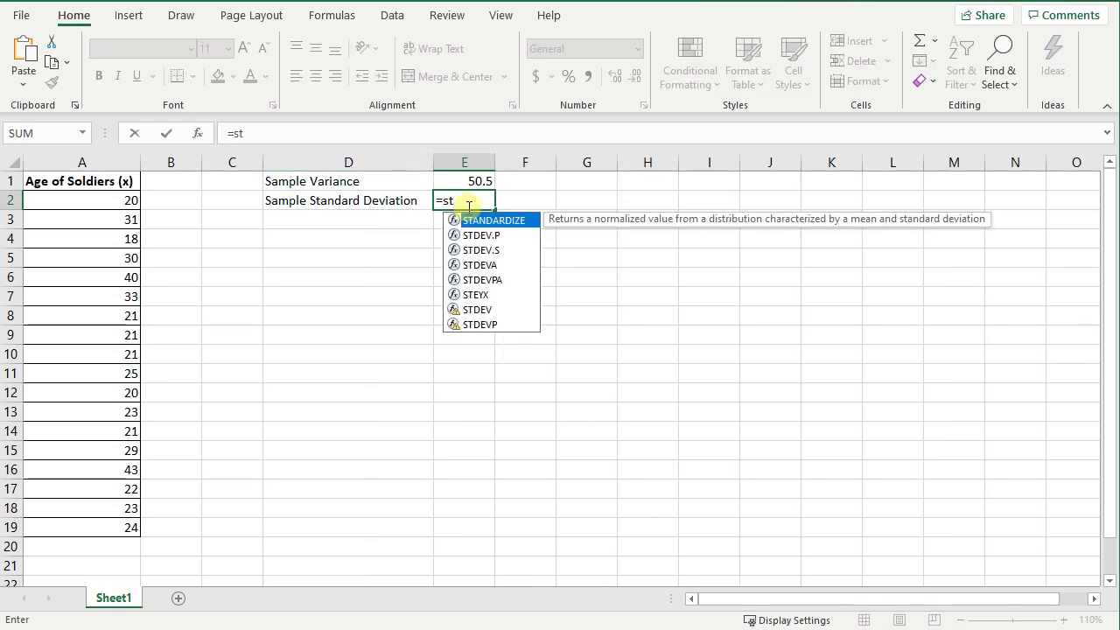
{"action": "left_click", "coordinate": [496, 252]}
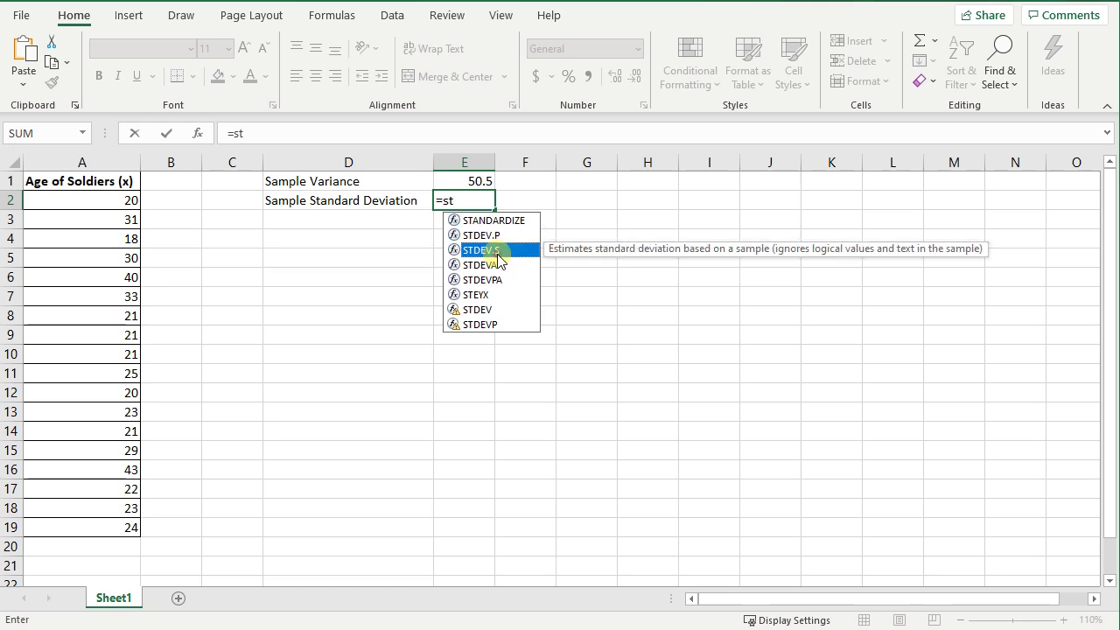
{"action": "left_click", "coordinate": [495, 235]}
{"action": "left_click", "coordinate": [505, 250]}
{"action": "left_click", "coordinate": [503, 234]}
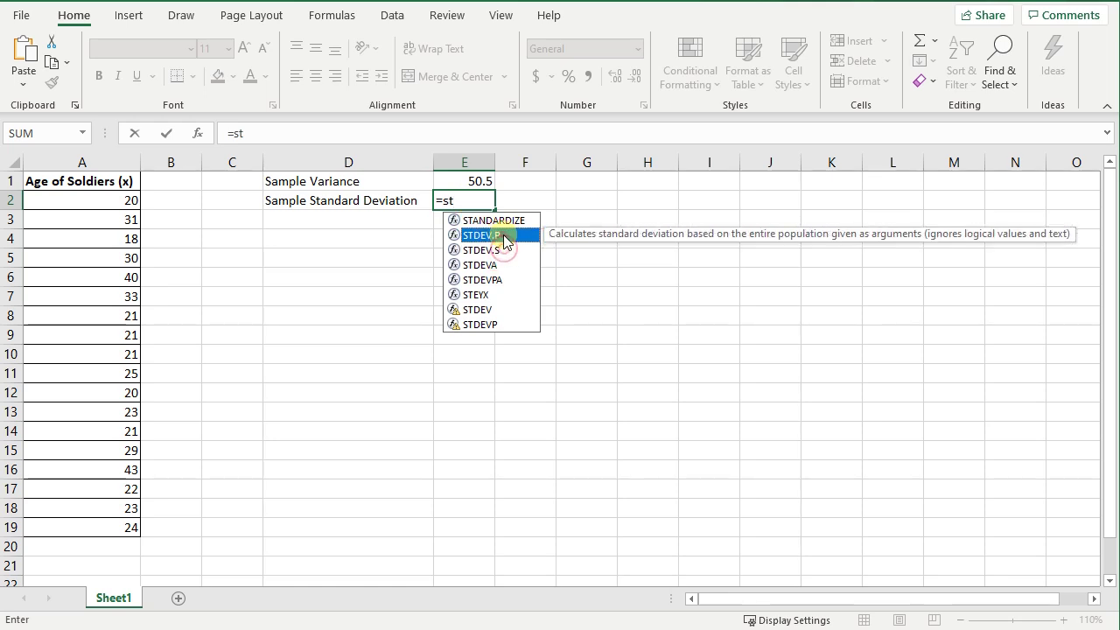
{"action": "left_click", "coordinate": [499, 251]}
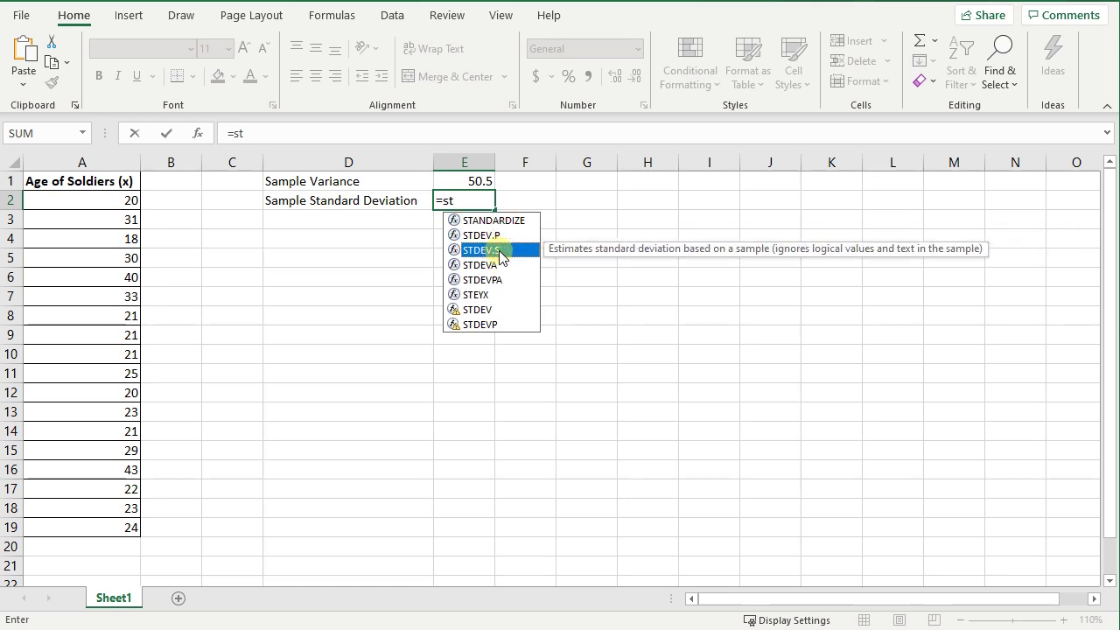
{"action": "double_click", "coordinate": [498, 251]}
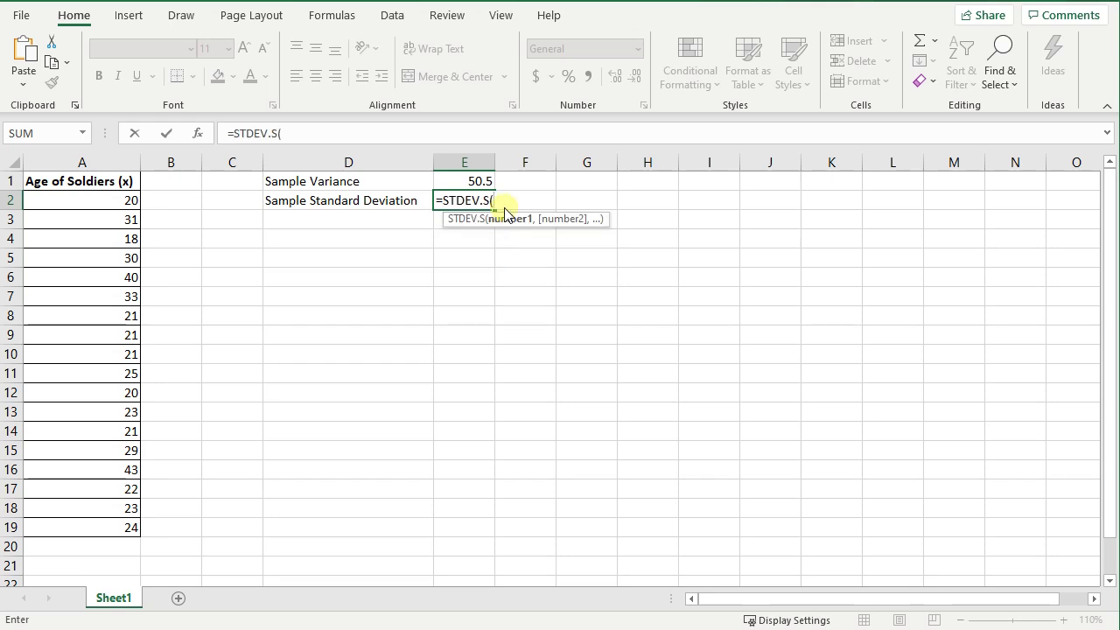
{"action": "left_click_drag", "start_coordinate": [136, 200], "coordinate": [127, 525]}
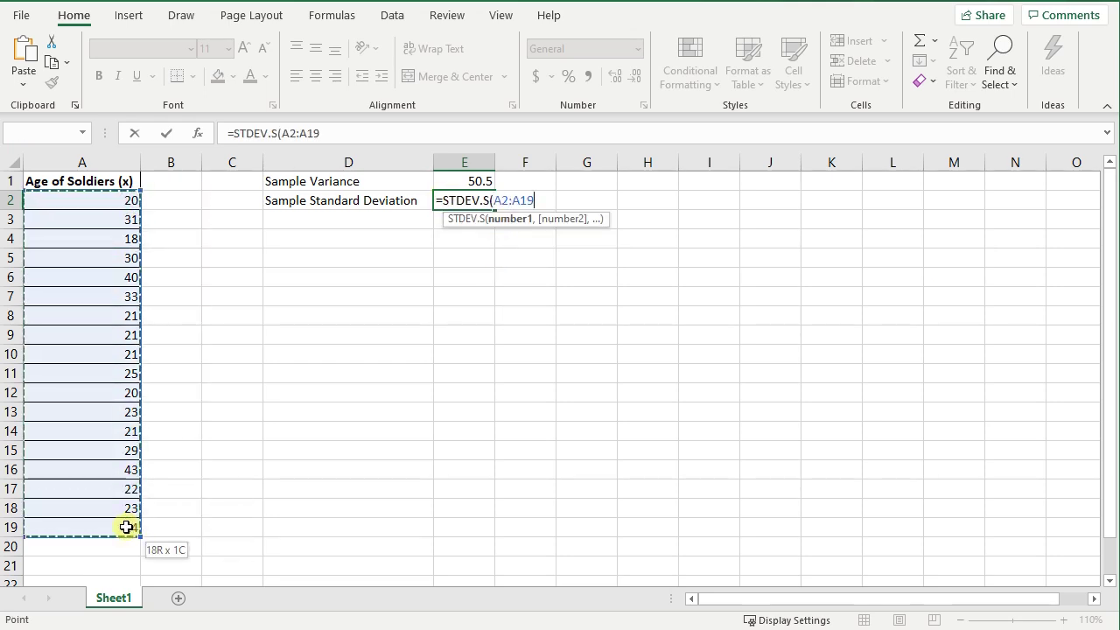
{"action": "key", "text": "Return"}
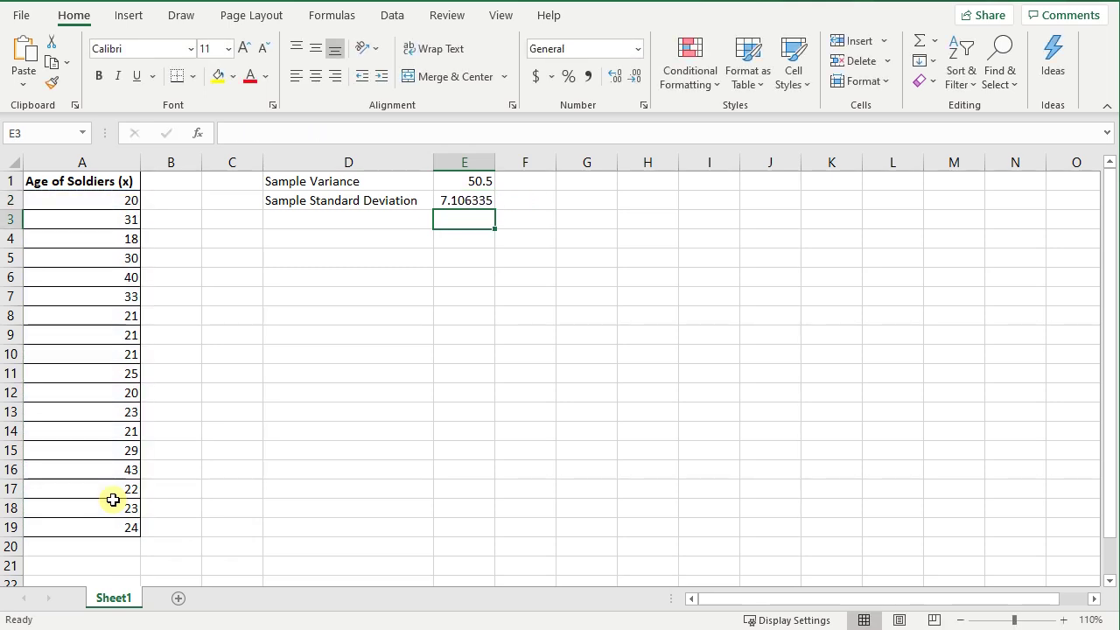
- Cross-check the standard deviation by entering =SQRT(E1) in cell F2
{"action": "left_click", "coordinate": [502, 203]}
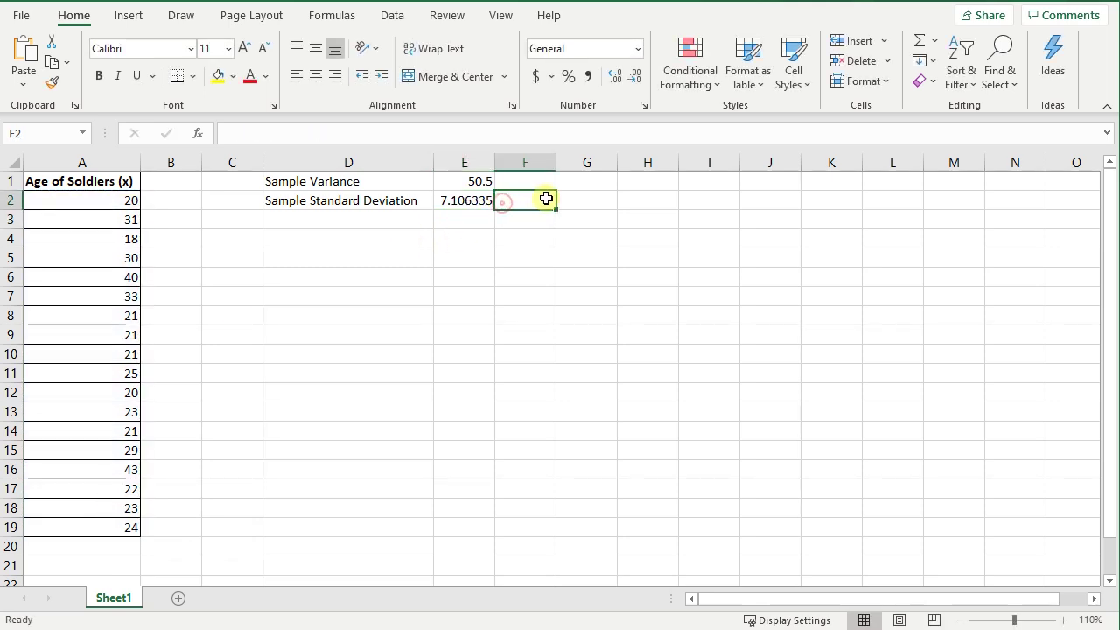
{"action": "type", "text": "=sqr"}
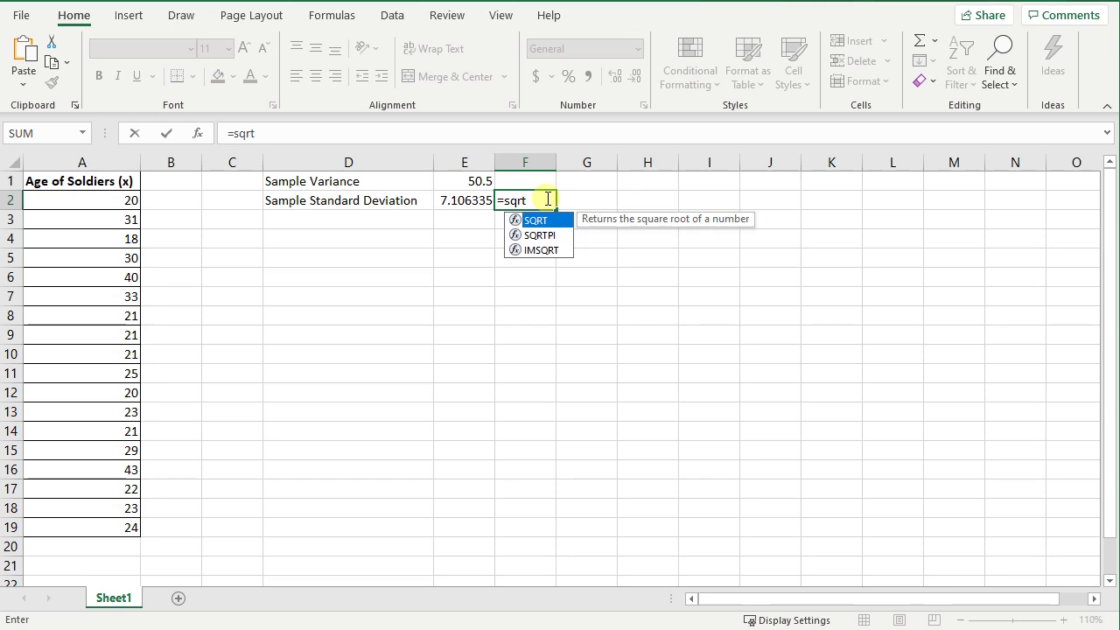
{"action": "type", "text": "t"}
{"action": "double_click", "coordinate": [534, 219]}
{"action": "left_click", "coordinate": [451, 182]}
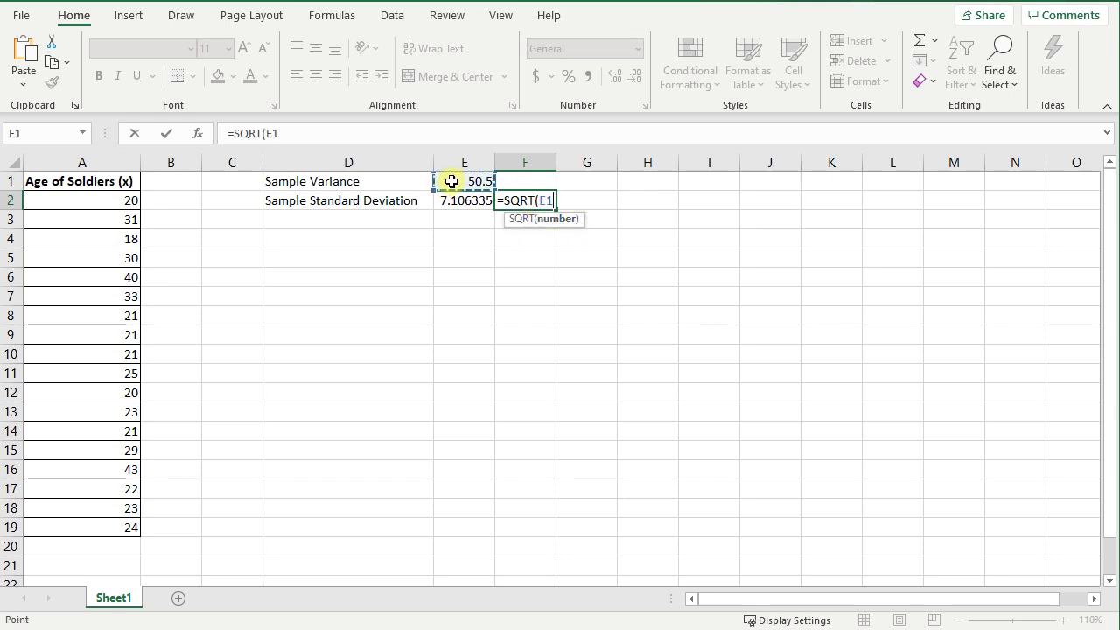
{"action": "type", "text": ")"}
{"action": "key", "text": "Return"}
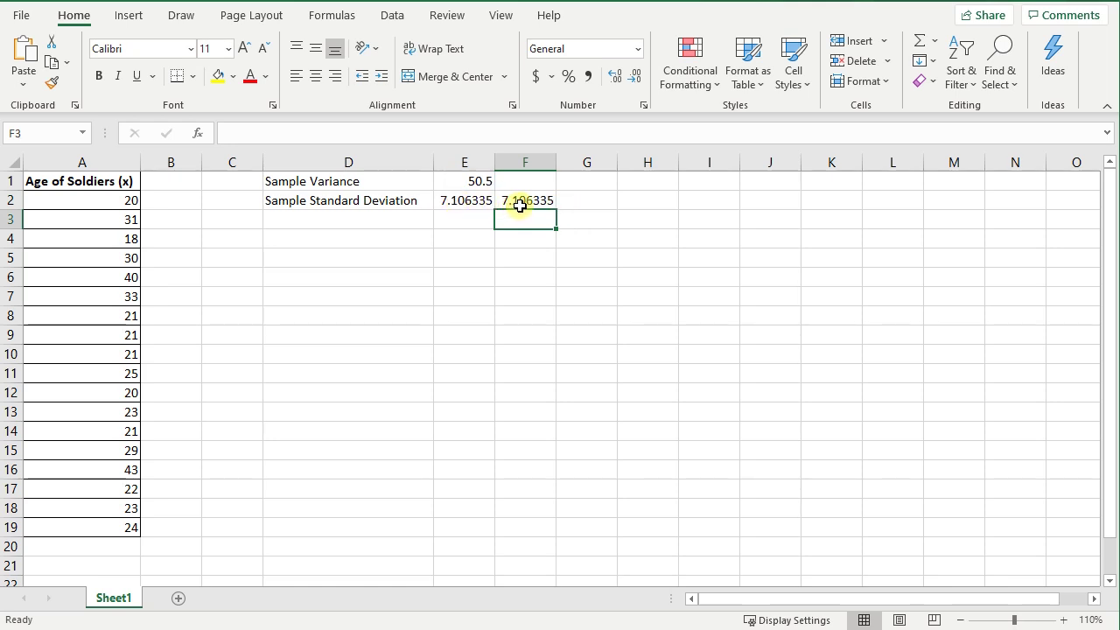
- Compare the standard deviation in E2 with the square-root check in F2 and clear F2
{"action": "left_click", "coordinate": [444, 202]}
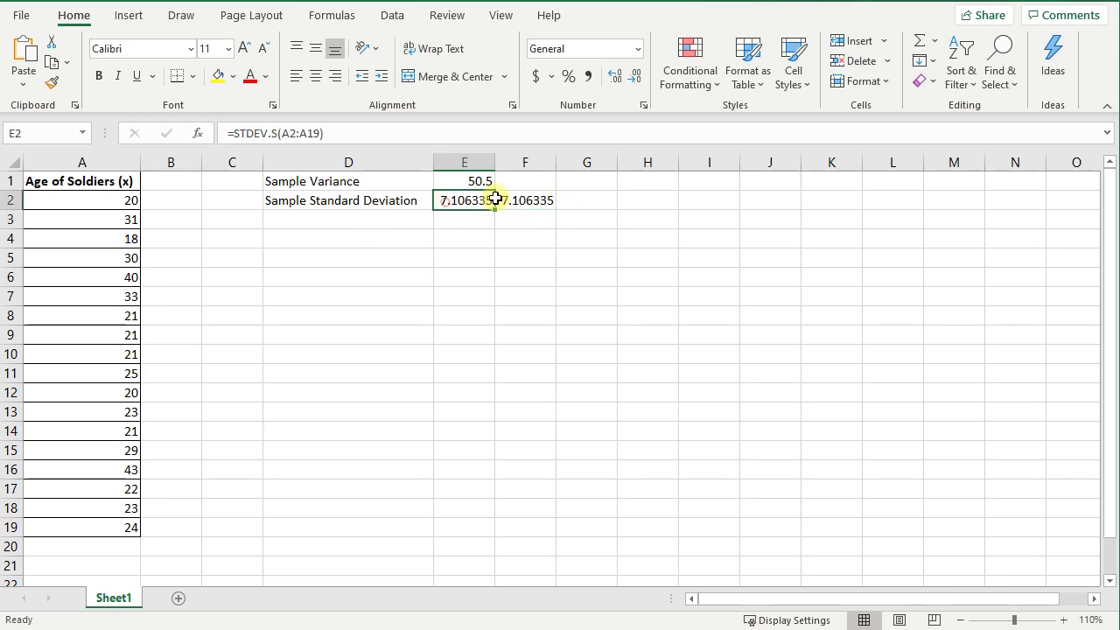
{"action": "left_click", "coordinate": [523, 197]}
{"action": "left_click", "coordinate": [460, 200]}
{"action": "left_click", "coordinate": [531, 197]}
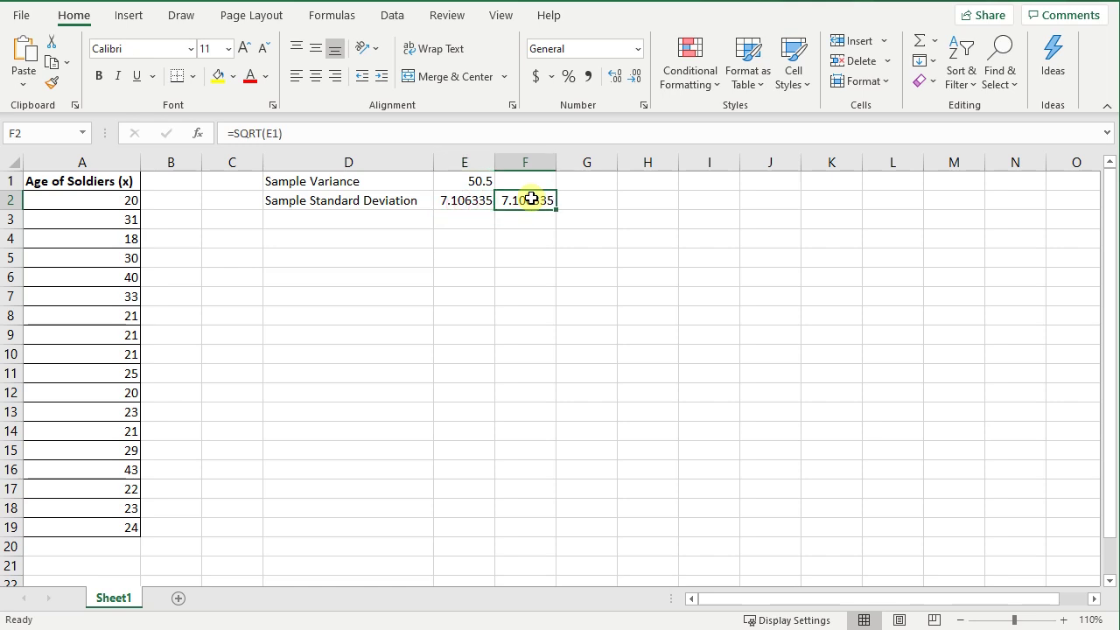
- Label cell D3 "Range" below the Sample Standard Deviation label
{"action": "key", "text": "Down"}
{"action": "key", "text": "Left"}
{"action": "key", "text": "Left"}
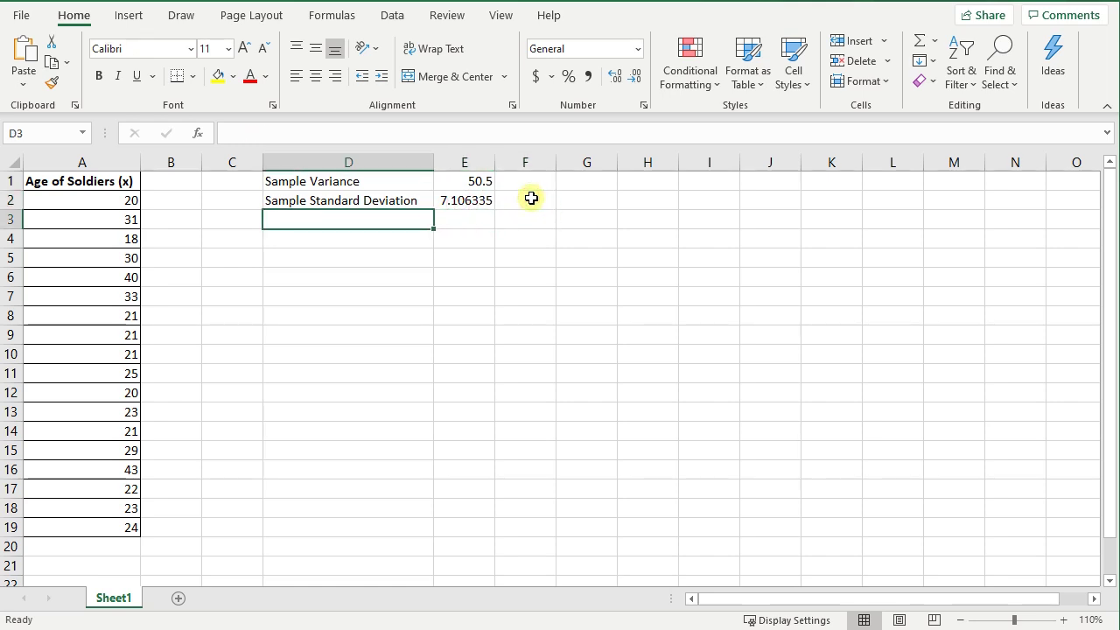
{"action": "type", "text": "R "}
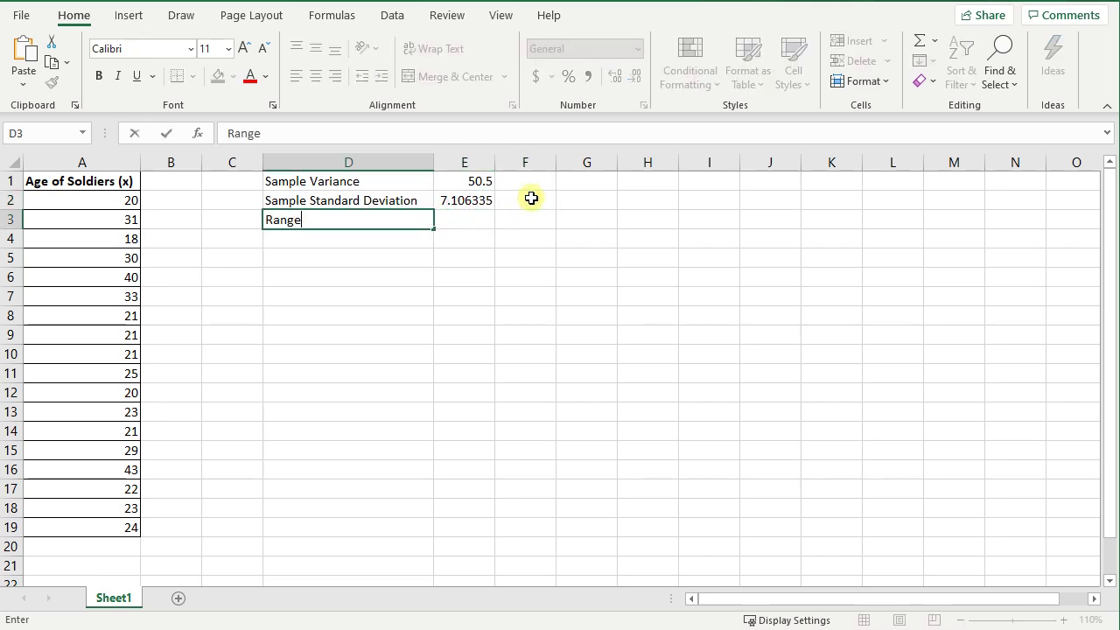
{"action": "type", "text": "ange"}
{"action": "key", "text": "Tab"}
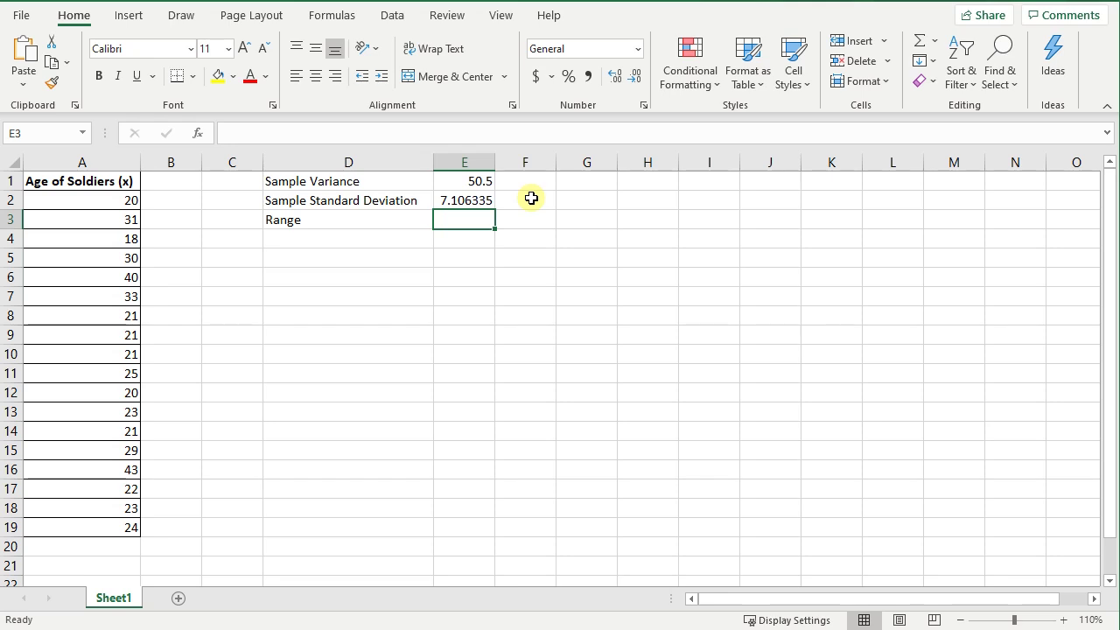
- Compute the range of the ages in cell E3 with the formula =max(A2:A19)-min(A2:A19)
{"action": "type", "text": "=max("}
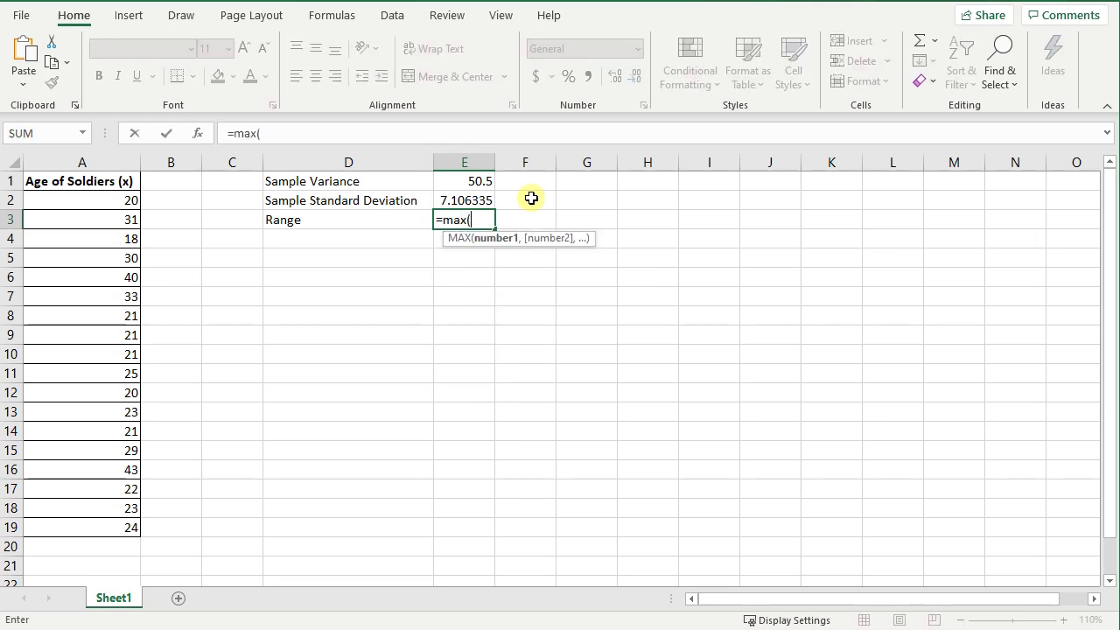
{"action": "left_click_drag", "start_coordinate": [132, 202], "coordinate": [93, 533]}
{"action": "type", "text": ")"}
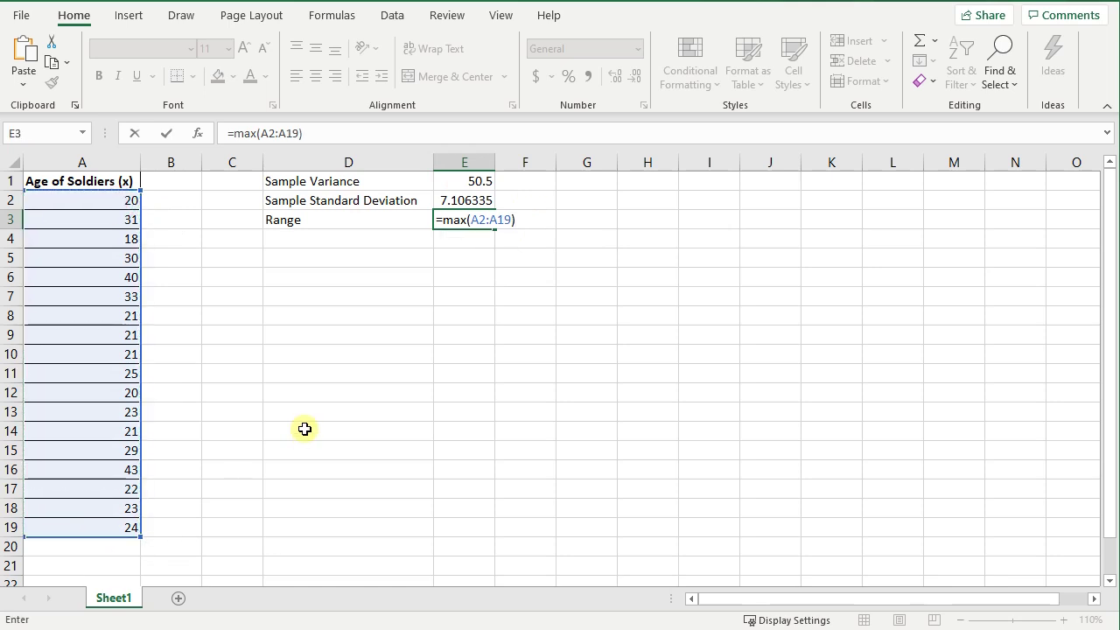
{"action": "type", "text": "-min"}
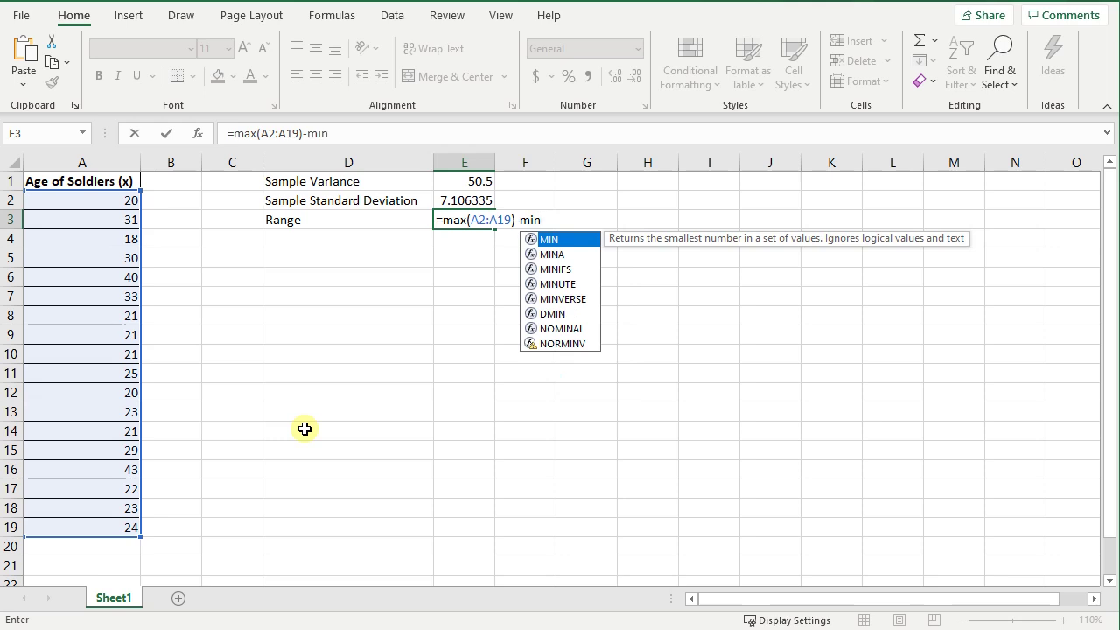
{"action": "type", "text": "("}
{"action": "left_click_drag", "start_coordinate": [114, 201], "coordinate": [105, 527]}
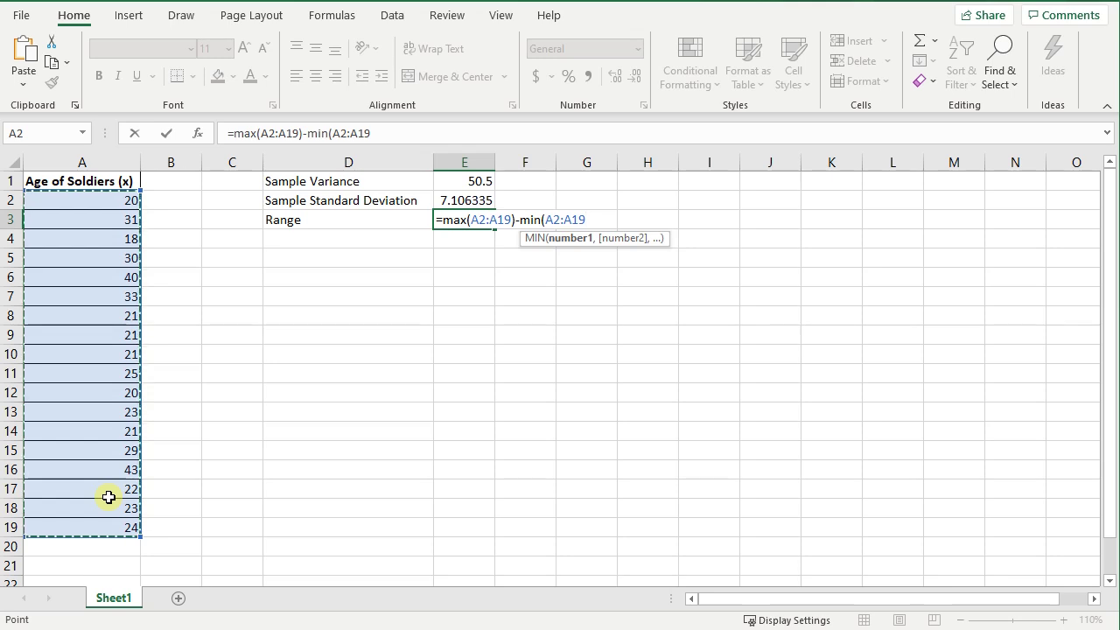
{"action": "type", "text": ")"}
{"action": "key", "text": "Return"}
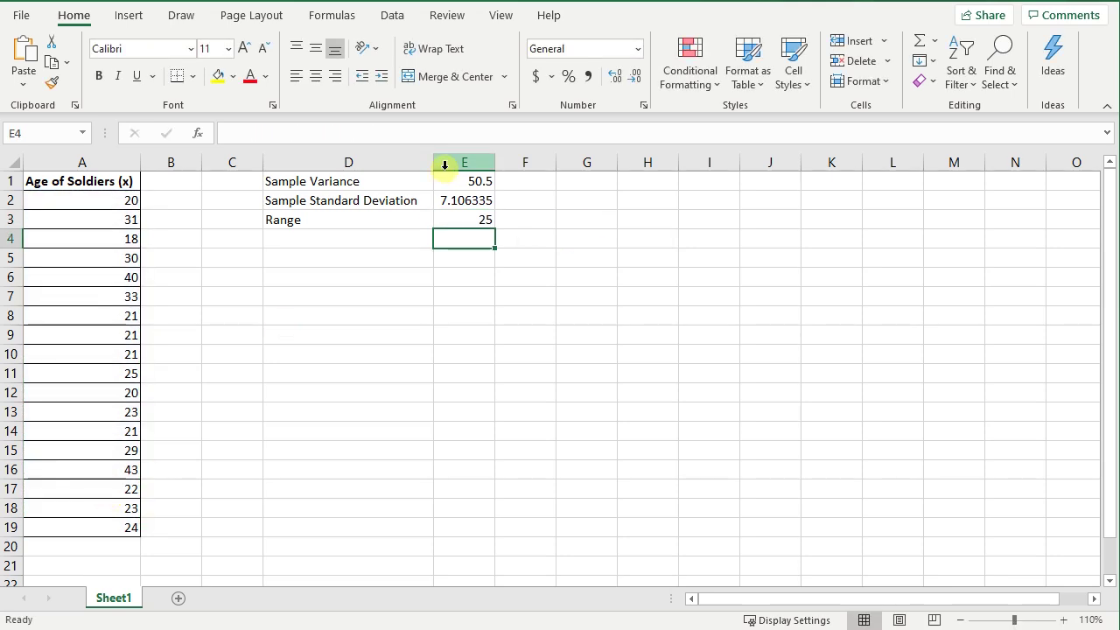
- Apply All Borders to the results table in D1:E3
{"action": "left_click_drag", "start_coordinate": [390, 185], "coordinate": [464, 226]}
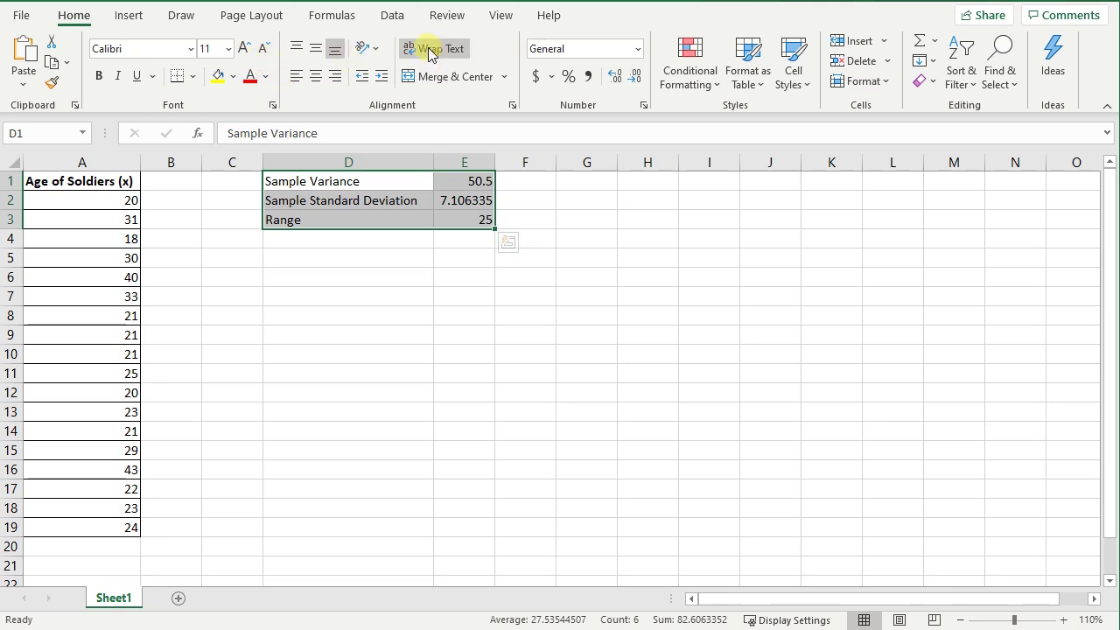
{"action": "left_click", "coordinate": [192, 76]}
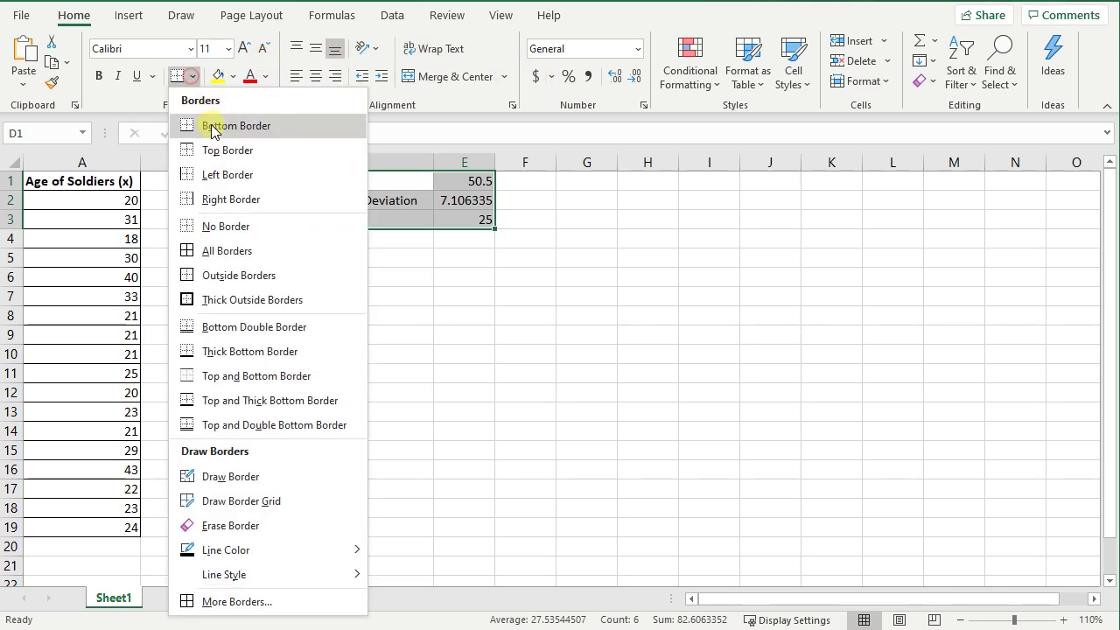
{"action": "left_click", "coordinate": [248, 250]}
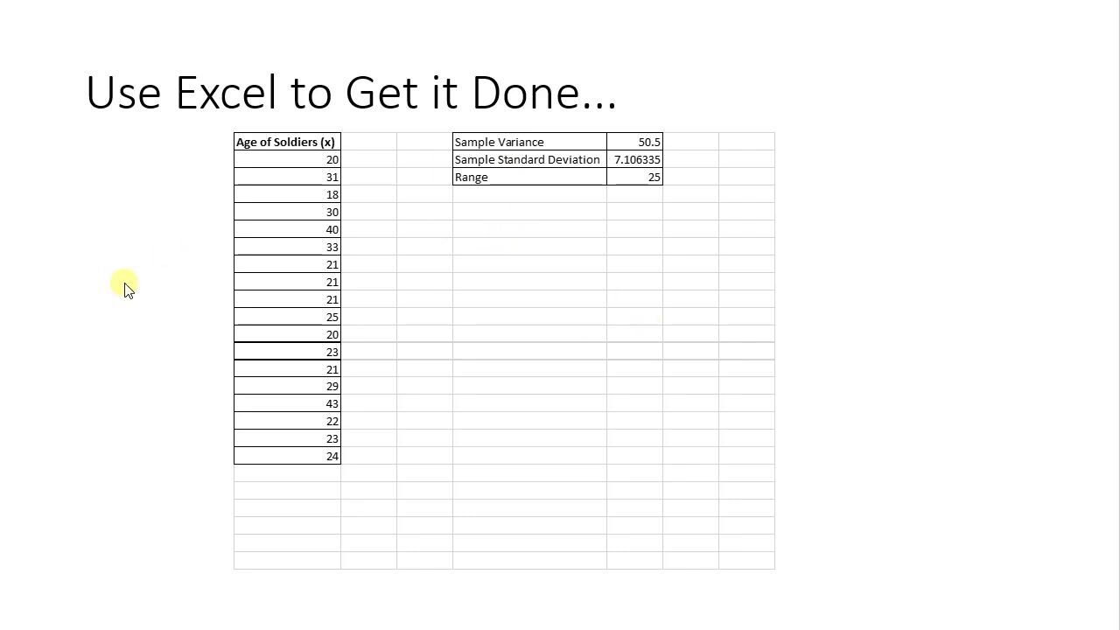
{"action": "left_click", "coordinate": [72, 296]}
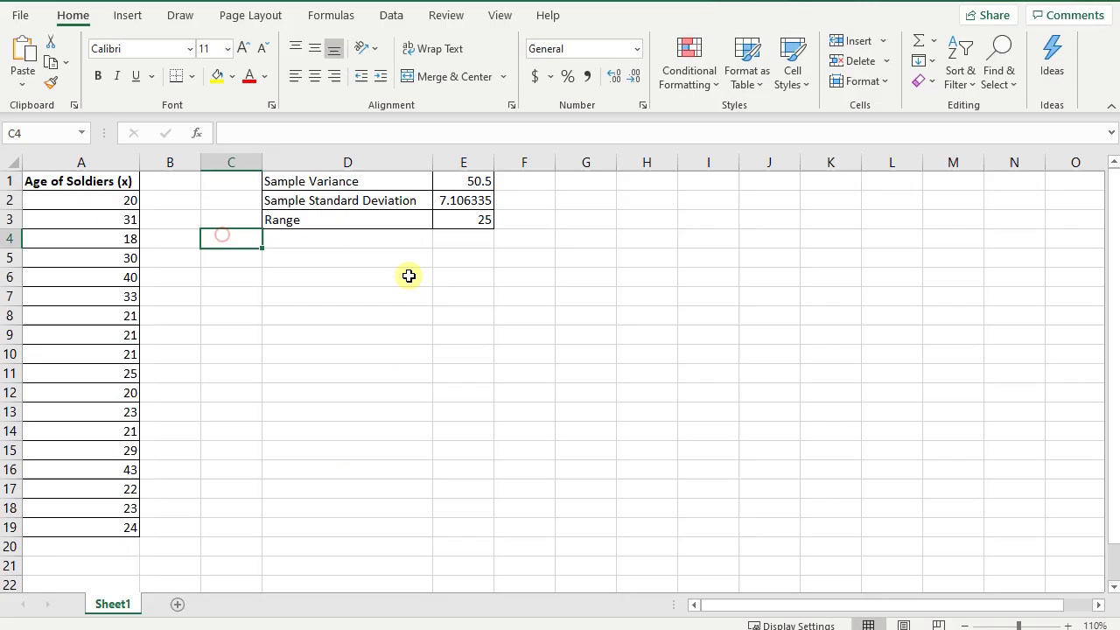
- Label cell D4 "Sample Mean" below the Range label
{"action": "left_click", "coordinate": [358, 238]}
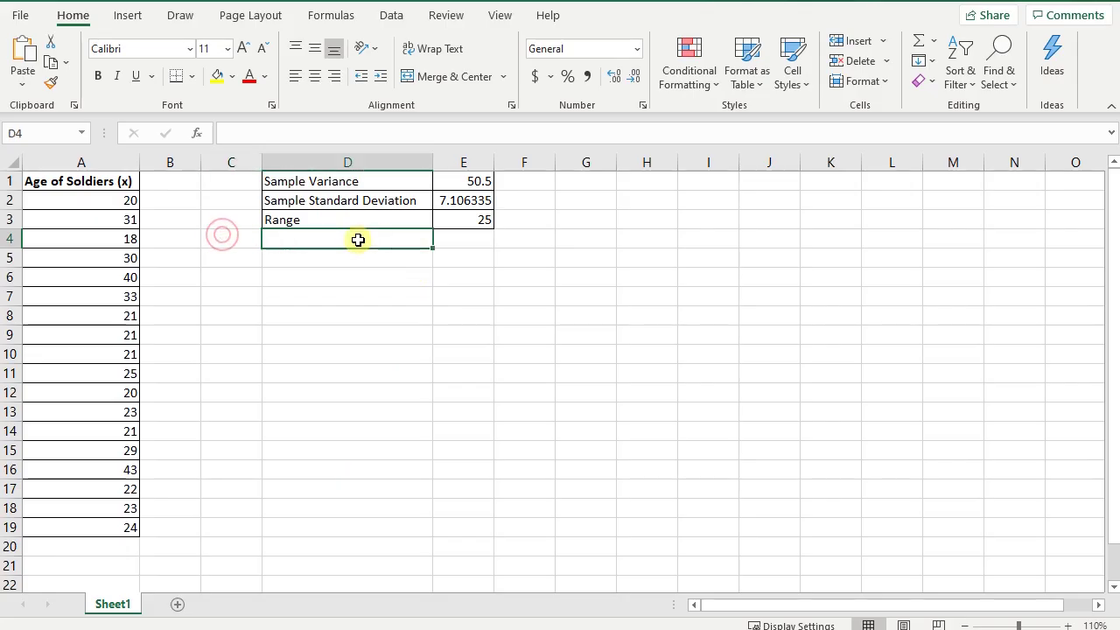
{"action": "type", "text": "ample"}
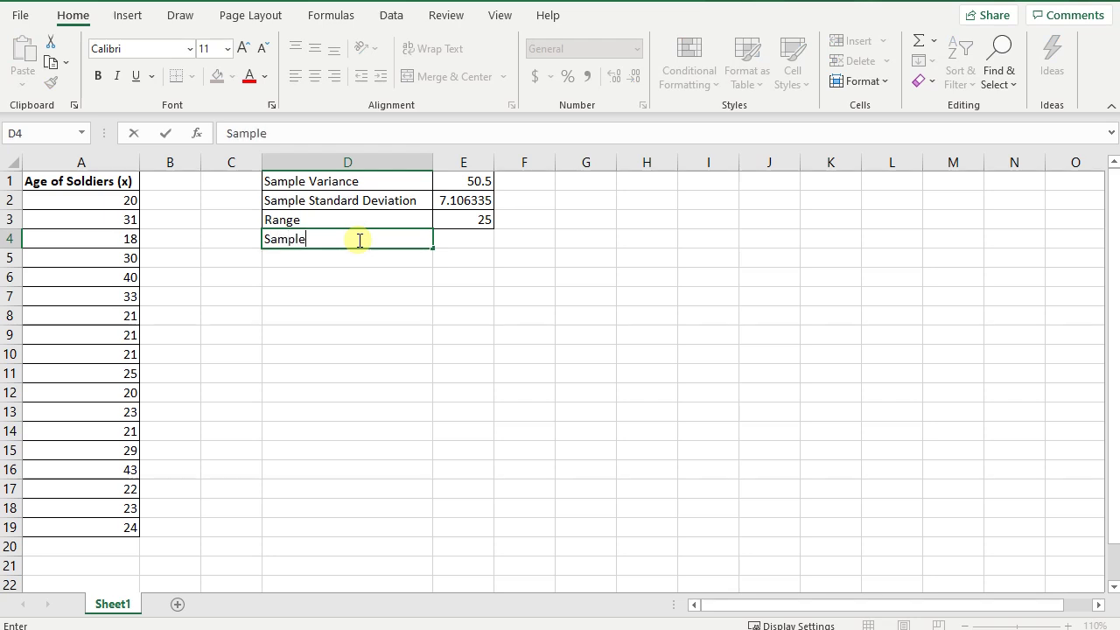
{"action": "key", "text": "Tab"}
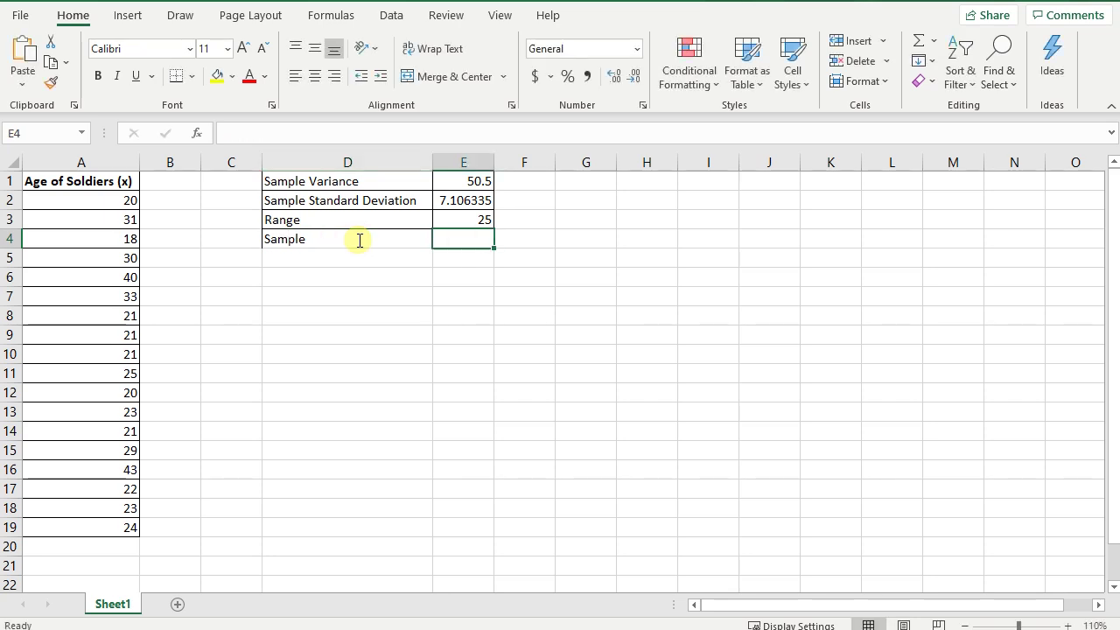
{"action": "left_click", "coordinate": [359, 239]}
{"action": "type", "text": "Sa"}
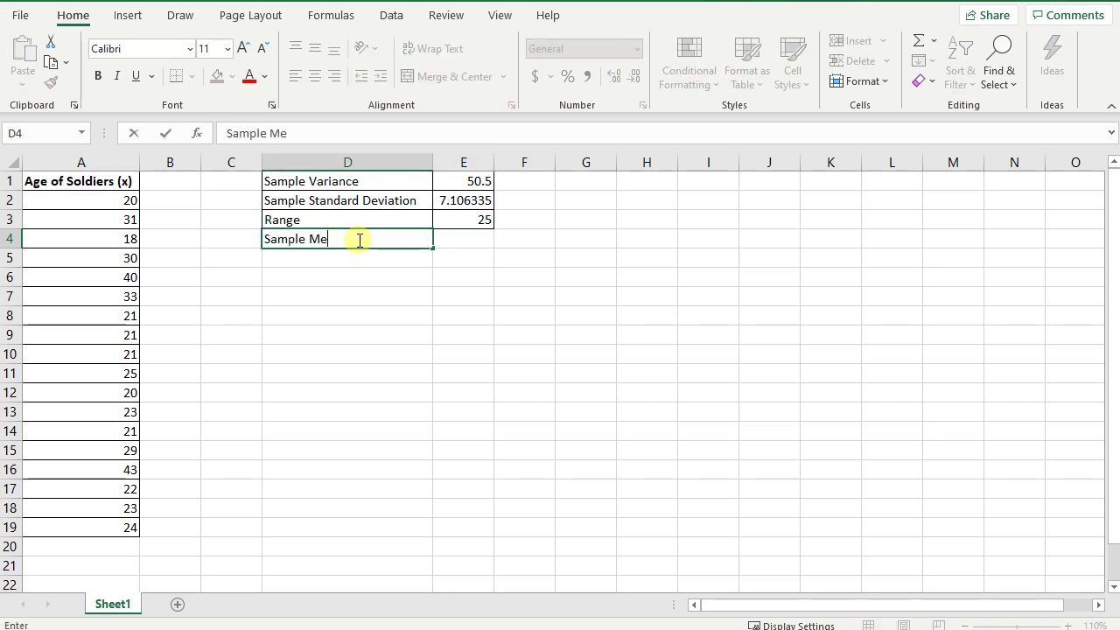
{"action": "key", "text": "Tab"}
- Compute the mean of the ages in cell E4 with the formula =average(A2:A19)
{"action": "type", "text": "="}
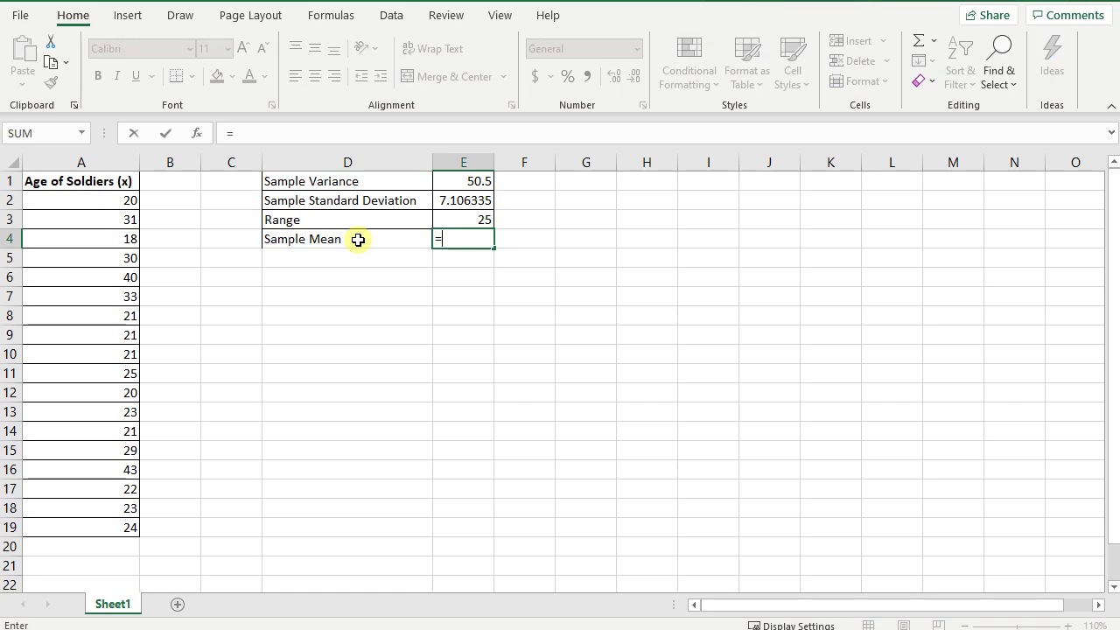
{"action": "type", "text": "aver"}
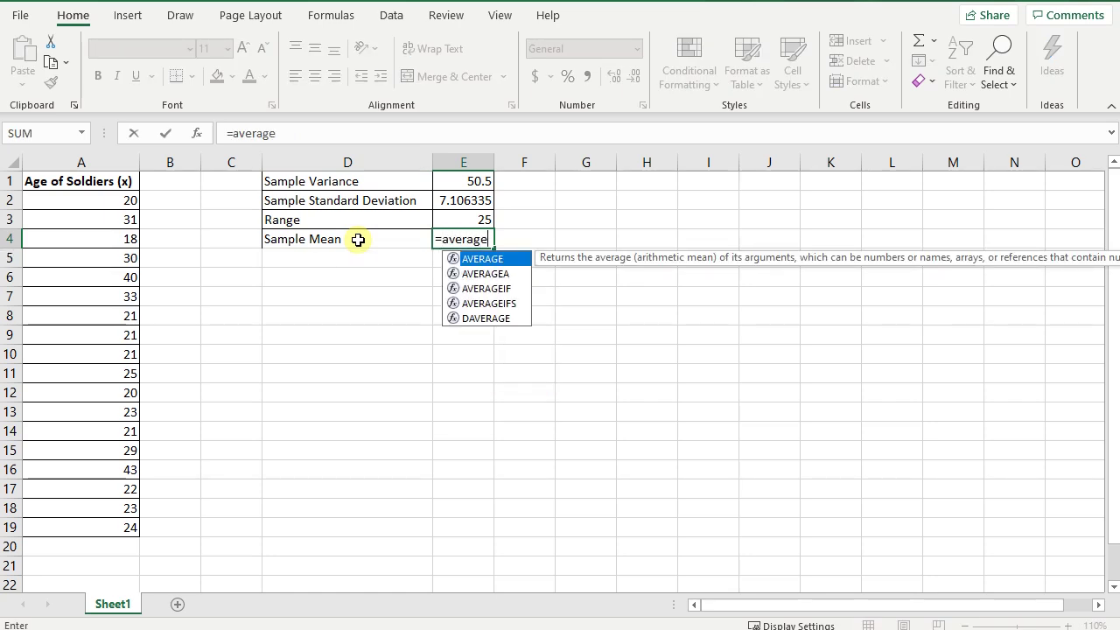
{"action": "type", "text": "age("}
{"action": "left_click_drag", "start_coordinate": [70, 201], "coordinate": [55, 525]}
{"action": "type", "text": ")"}
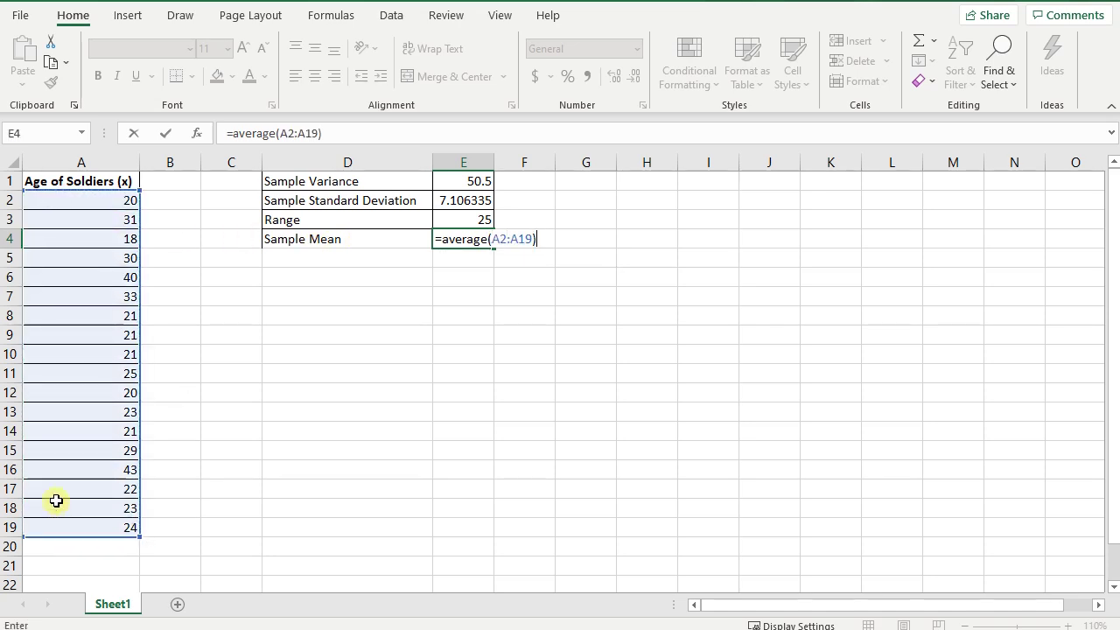
{"action": "key", "text": "Return"}
- Apply All Borders to the Sample Mean row in D4:E4
{"action": "left_click", "coordinate": [335, 242]}
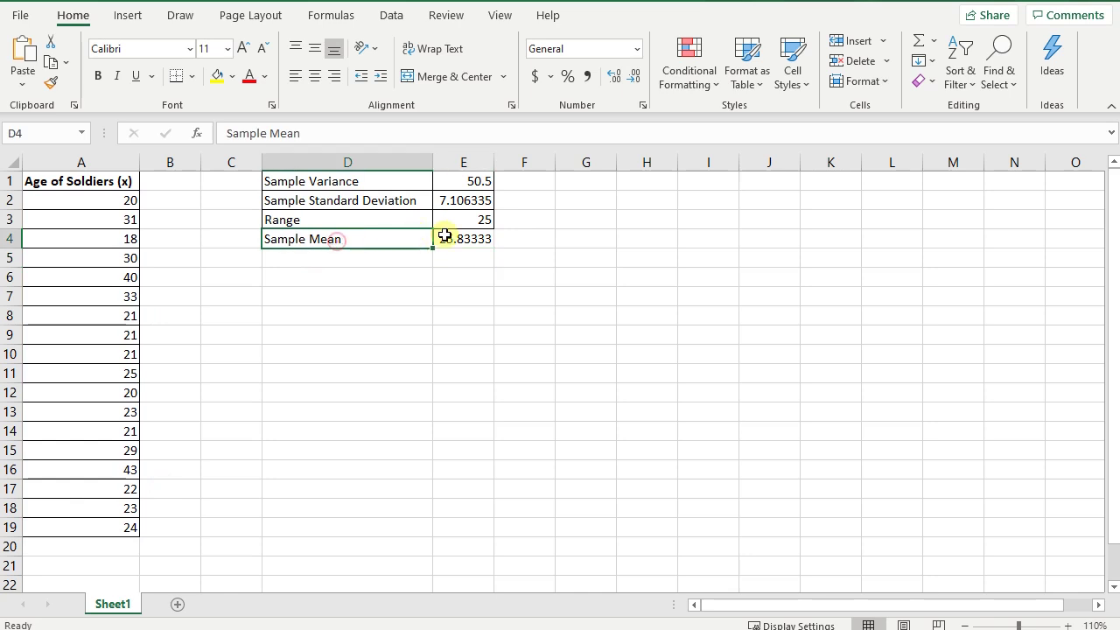
{"action": "left_click", "coordinate": [444, 236], "text": "shift"}
{"action": "left_click", "coordinate": [193, 76]}
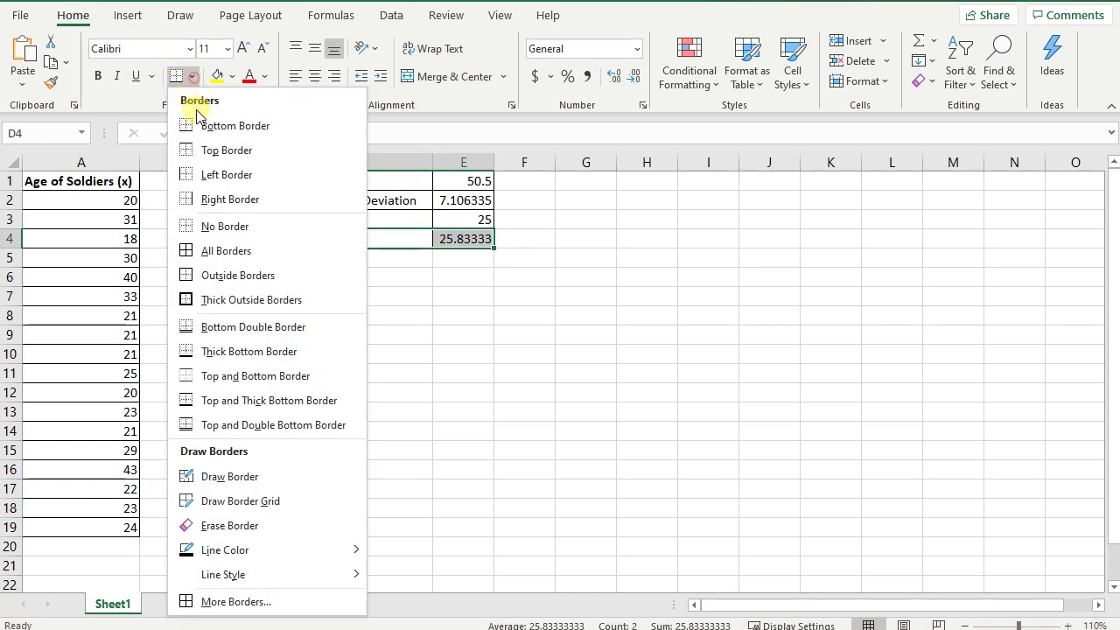
{"action": "left_click", "coordinate": [225, 251]}
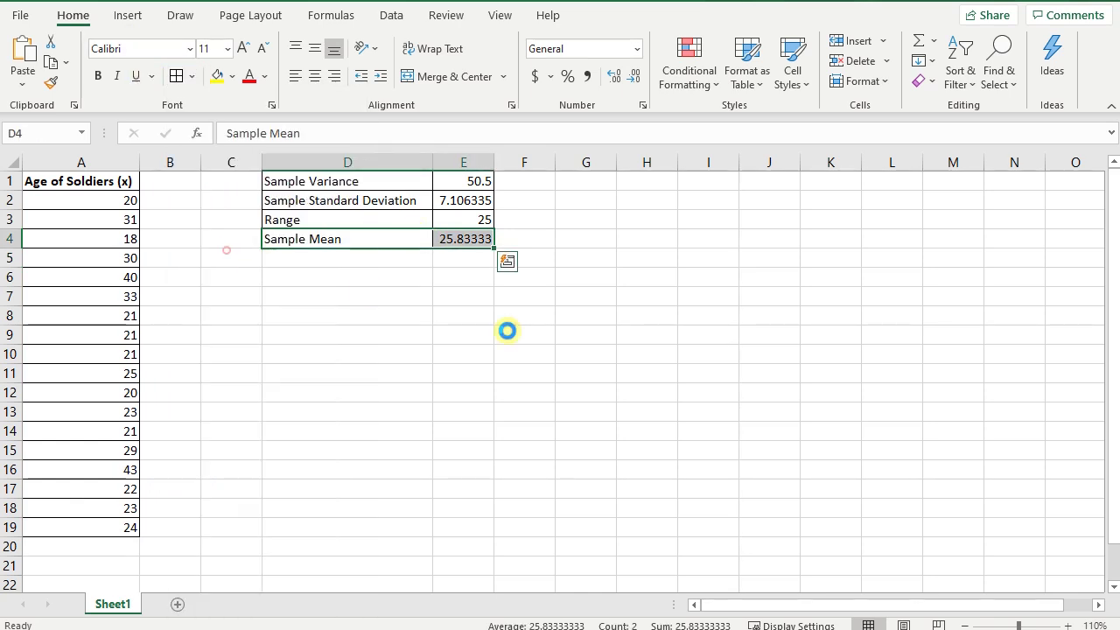
{"action": "left_click", "coordinate": [540, 336]}
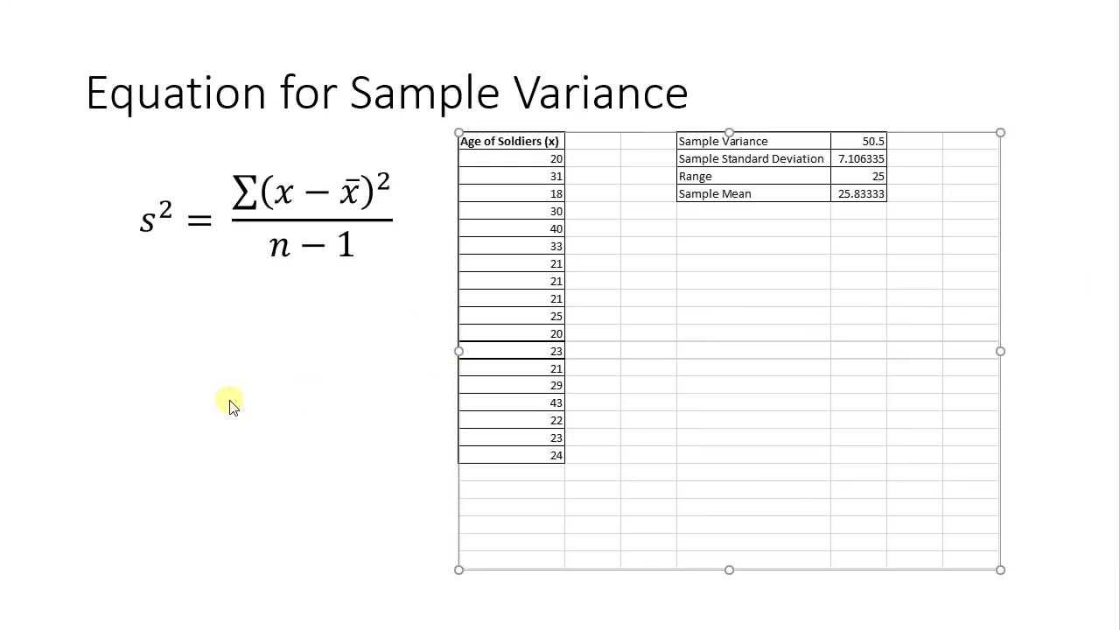
- Examine the sample mean equation on the "Equation for Sample Variance" slide, including its numerator, and return to the Excel workbook
{"action": "left_click", "coordinate": [229, 403]}
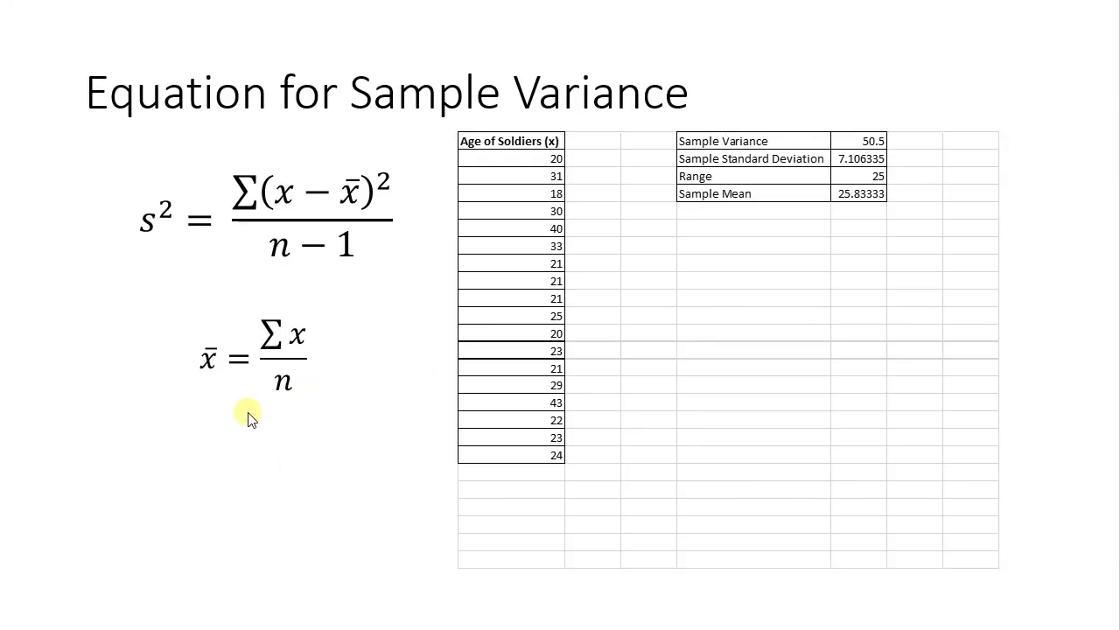
{"action": "left_click", "coordinate": [219, 357]}
{"action": "left_click", "coordinate": [305, 490]}
{"action": "left_click_drag", "start_coordinate": [267, 331], "coordinate": [298, 330]}
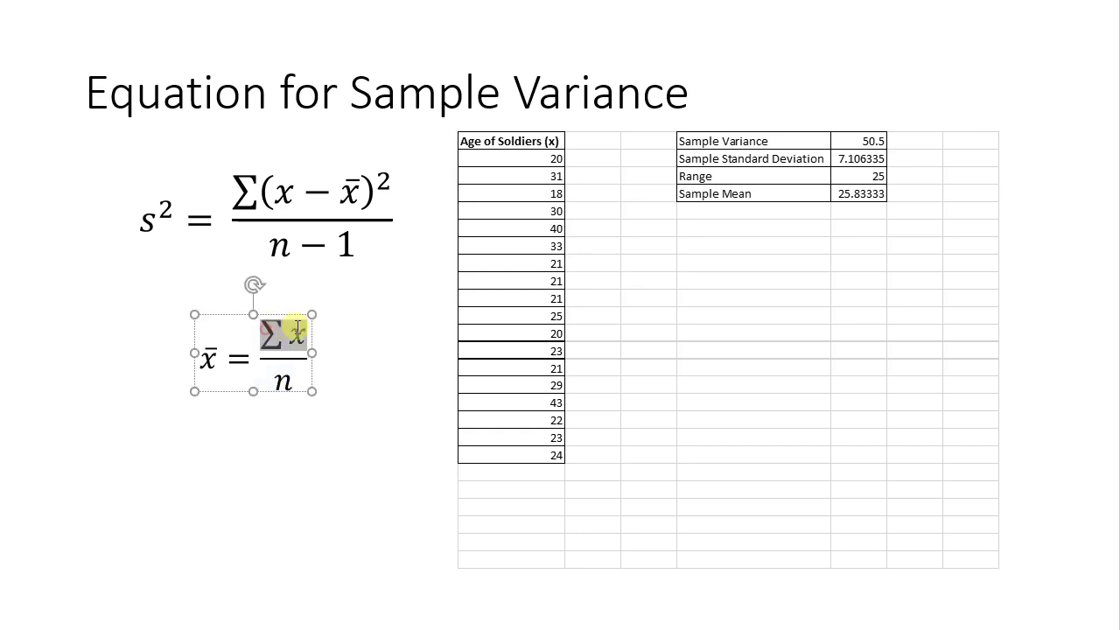
{"action": "left_click", "coordinate": [337, 504]}
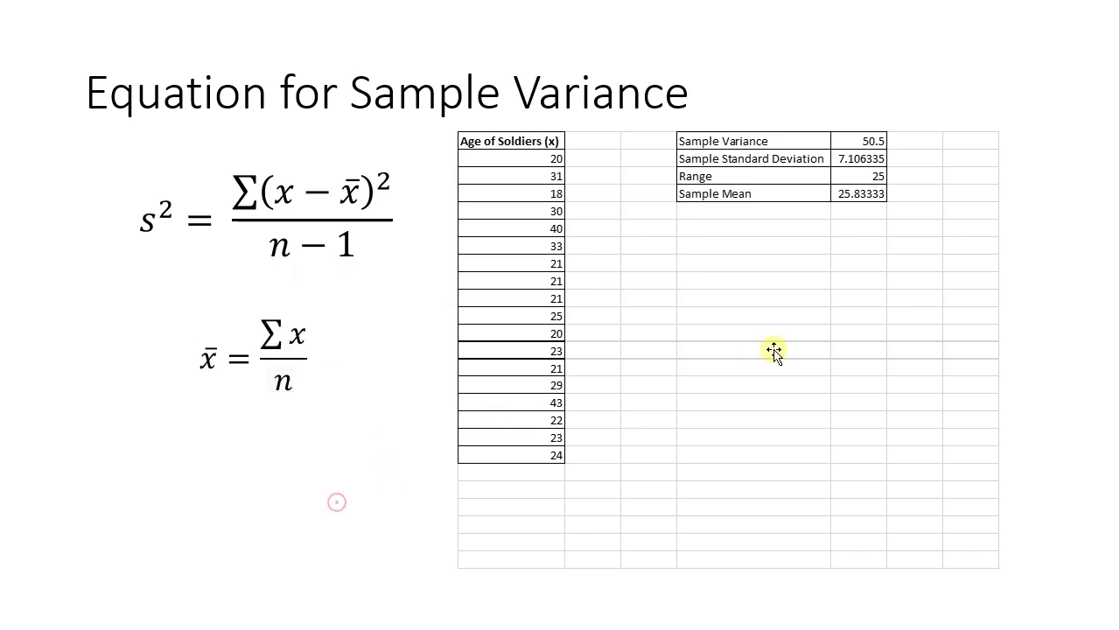
{"action": "left_click", "coordinate": [511, 617]}
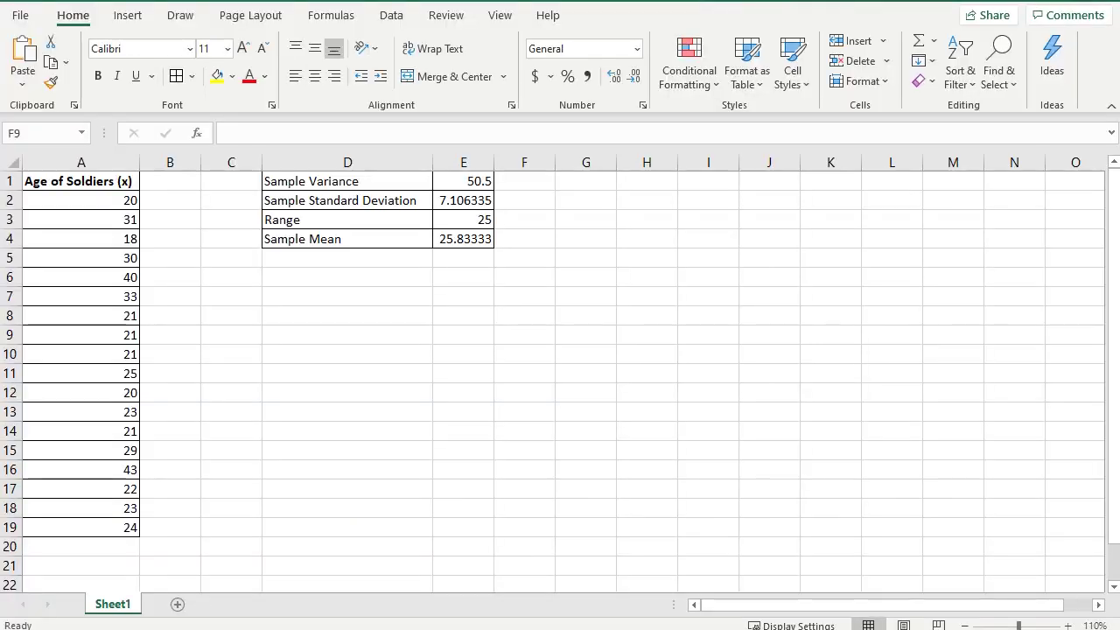
{"action": "left_click", "coordinate": [203, 321]}
{"action": "left_click", "coordinate": [161, 179]}
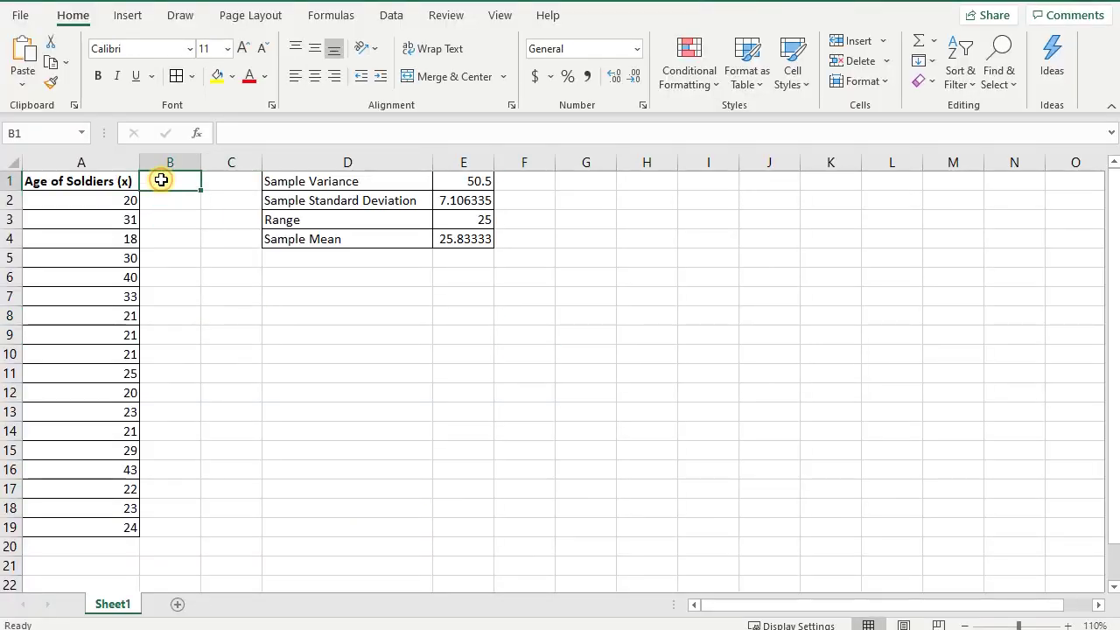
{"action": "left_click", "coordinate": [356, 431]}
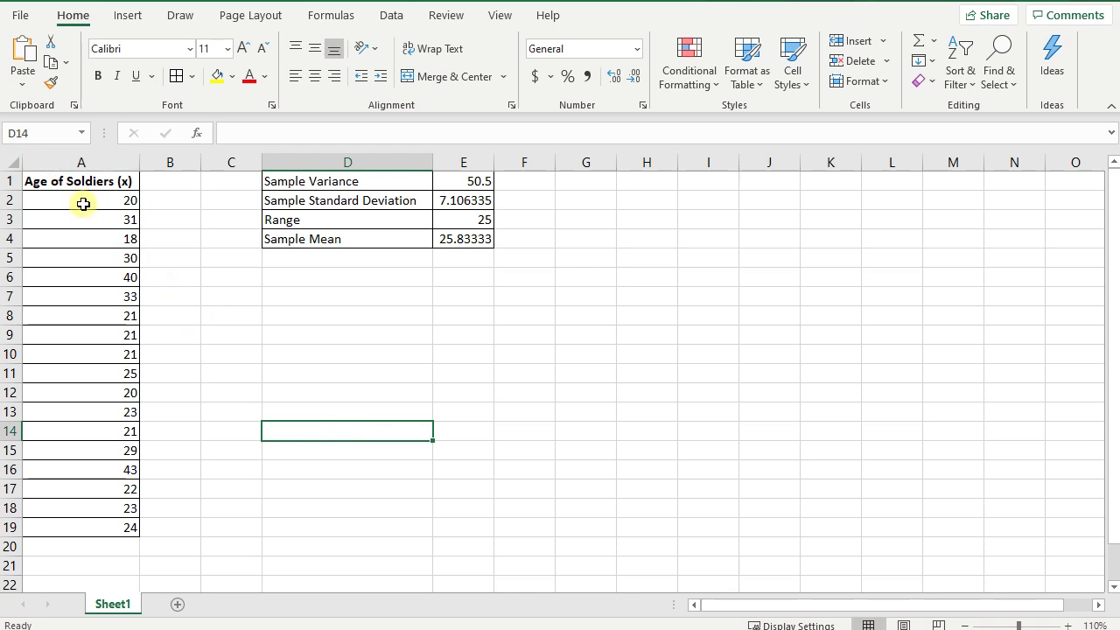
- Insert a blank column before the Age of Soldiers (x) column
{"action": "left_click", "coordinate": [98, 544]}
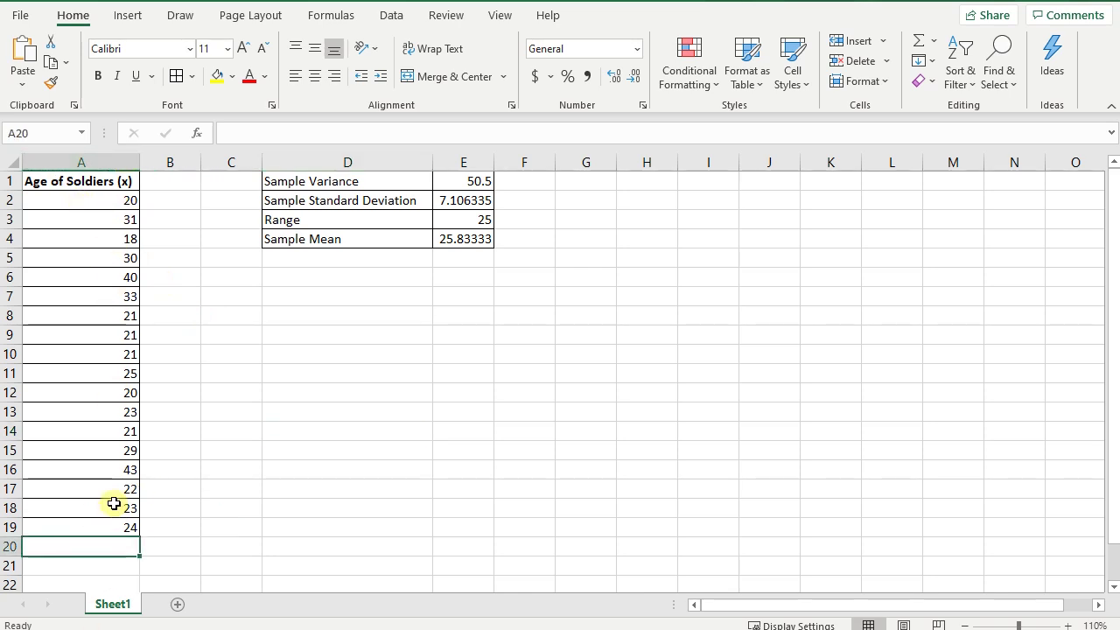
{"action": "right_click", "coordinate": [106, 161]}
{"action": "left_click", "coordinate": [180, 303]}
- Label cell A20 "Sum(X) =" in the new column, one row below the age data
{"action": "left_click", "coordinate": [56, 546]}
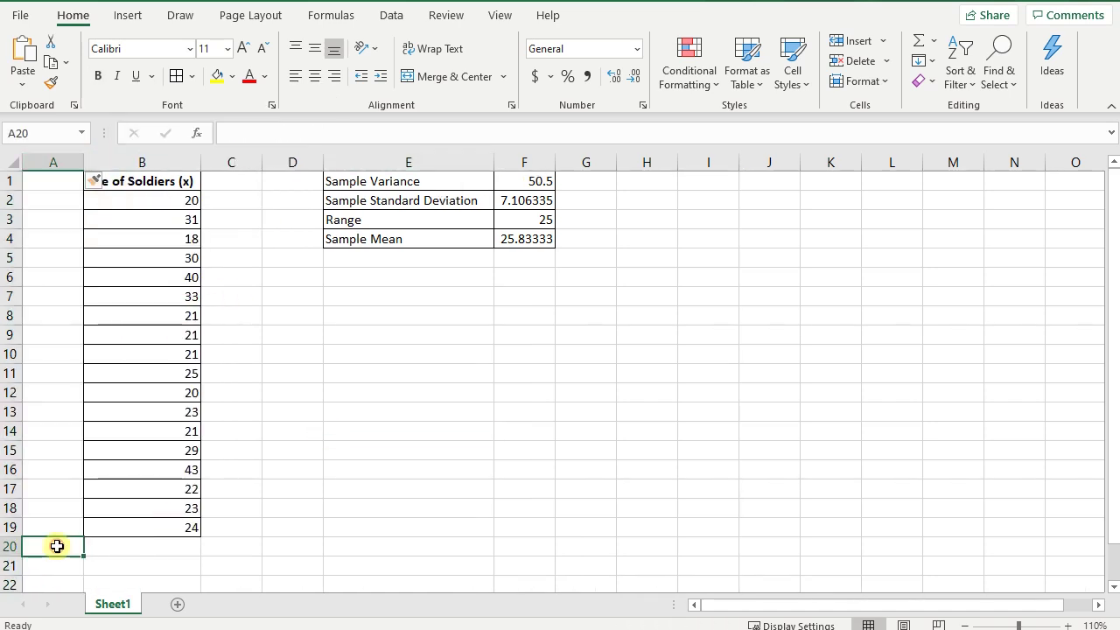
{"action": "type", "text": "Sum(X)"}
{"action": "left_click", "coordinate": [125, 541]}
{"action": "double_click", "coordinate": [65, 547]}
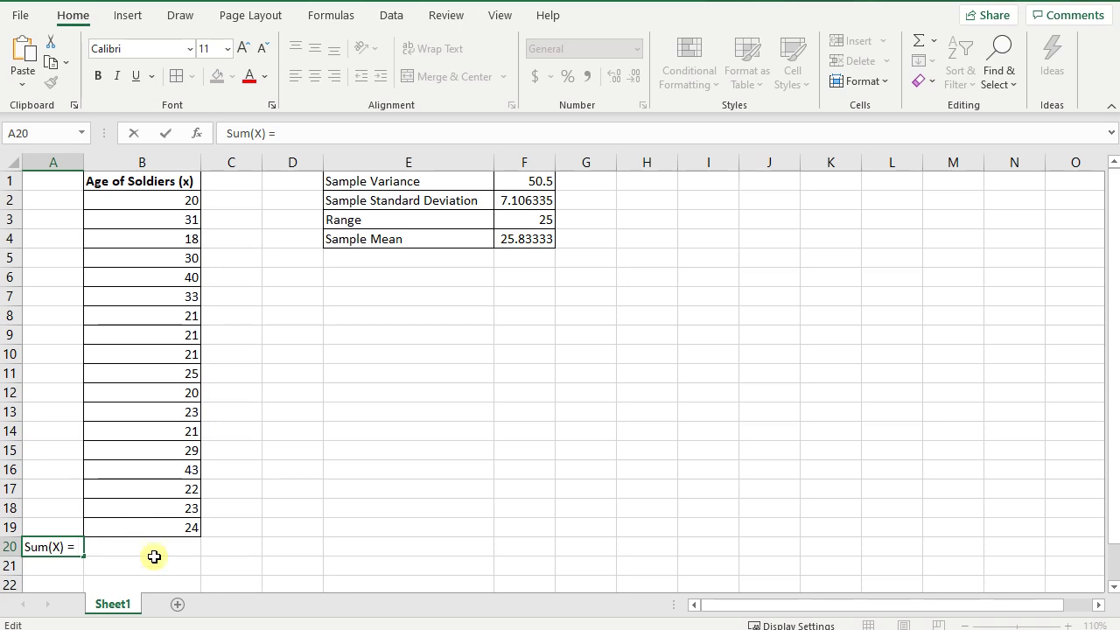
- Total the soldiers' ages in cell B20 with the formula =Sum(B2:B19)
{"action": "left_click", "coordinate": [155, 540]}
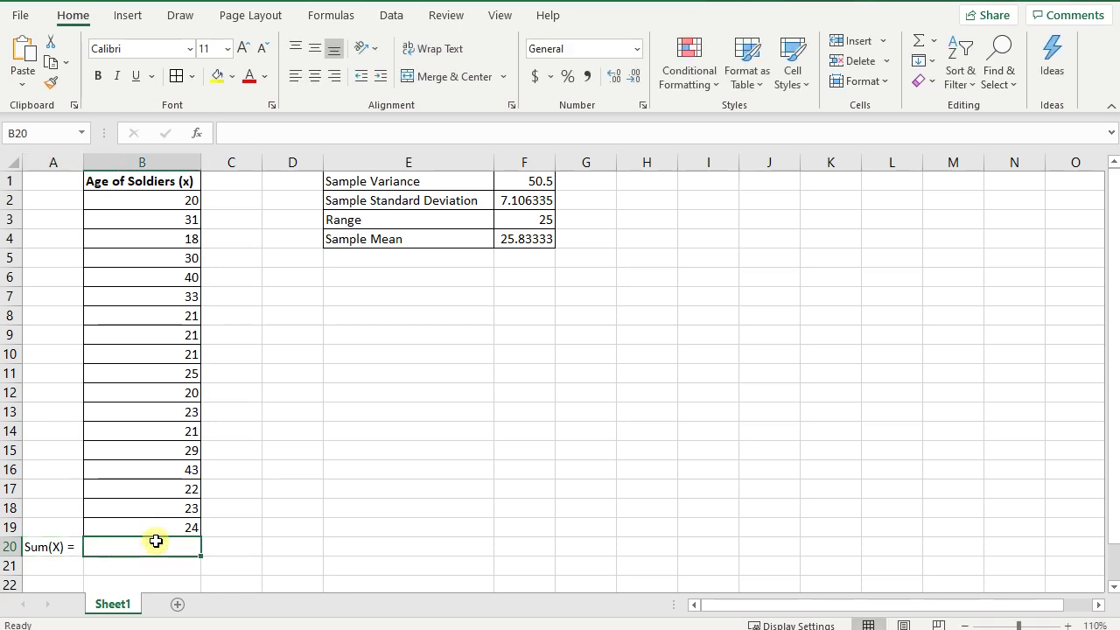
{"action": "type", "text": "=Sum"}
{"action": "key", "text": "BackSpace"}
{"action": "key", "text": "BackSpace"}
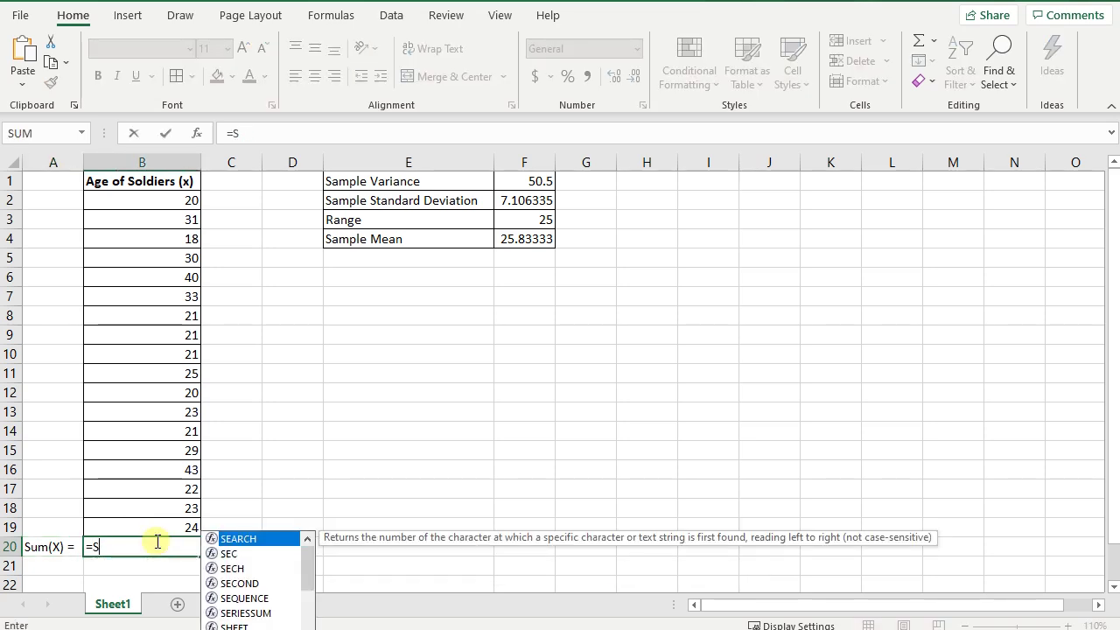
{"action": "type", "text": "um("}
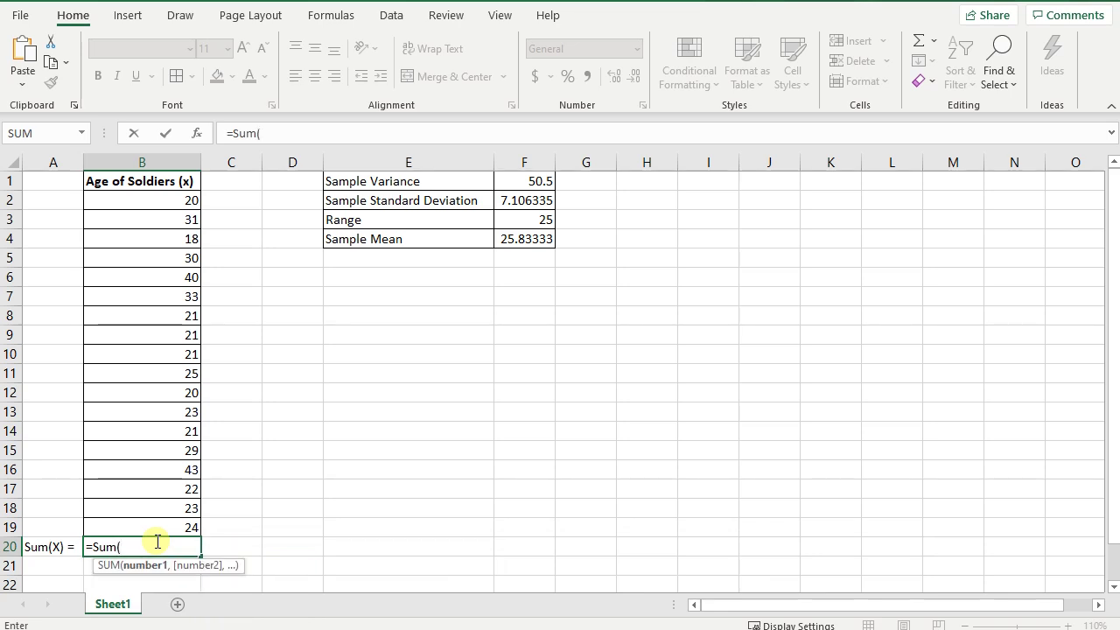
{"action": "left_click_drag", "start_coordinate": [157, 532], "coordinate": [142, 194]}
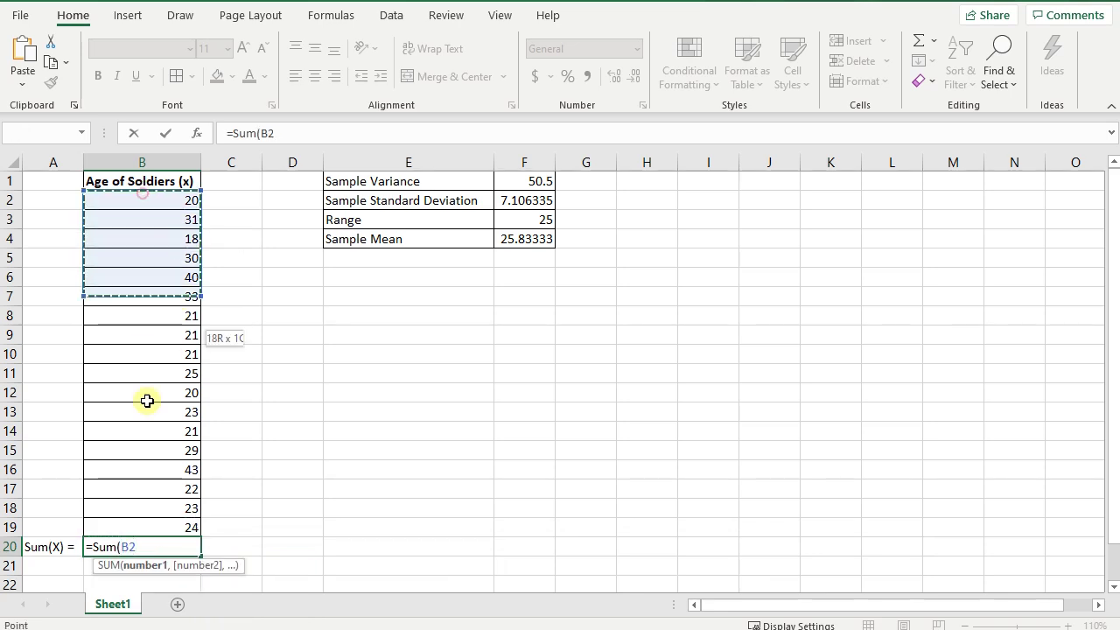
{"action": "left_click_drag", "start_coordinate": [147, 401], "coordinate": [151, 523]}
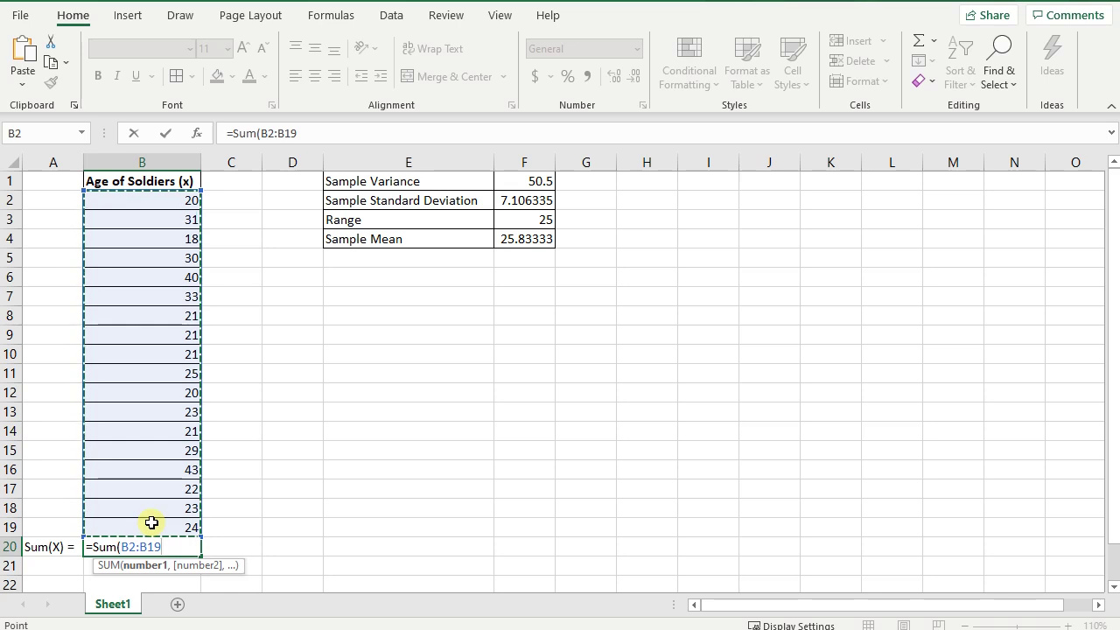
{"action": "key", "text": "Return"}
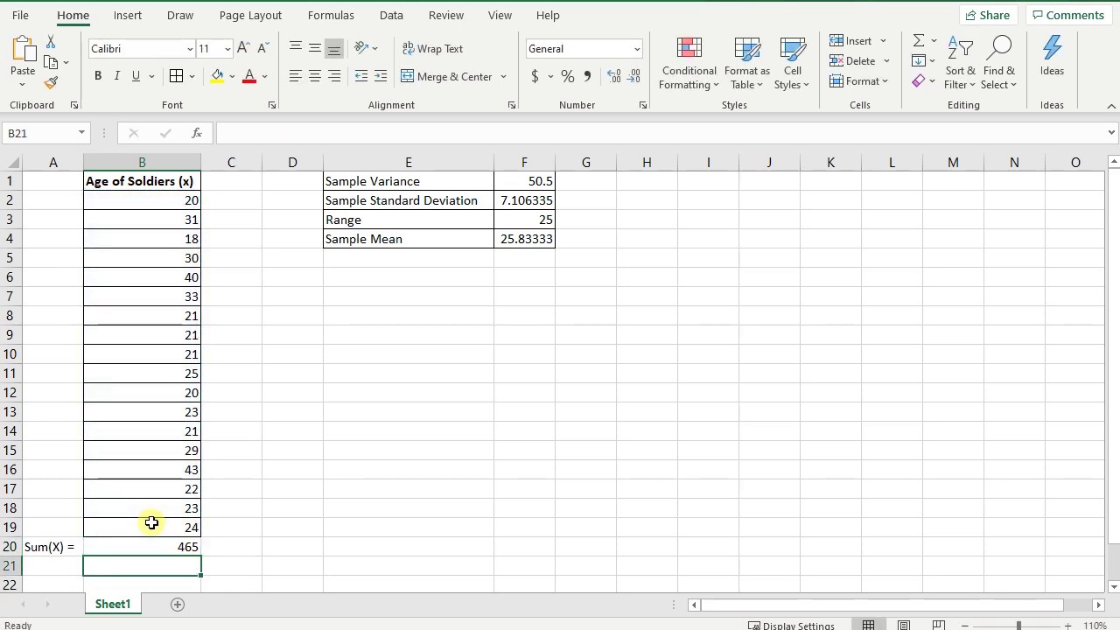
- Label cell A21 "x-bar =" below the Sum(X) label
{"action": "key", "text": "Left"}
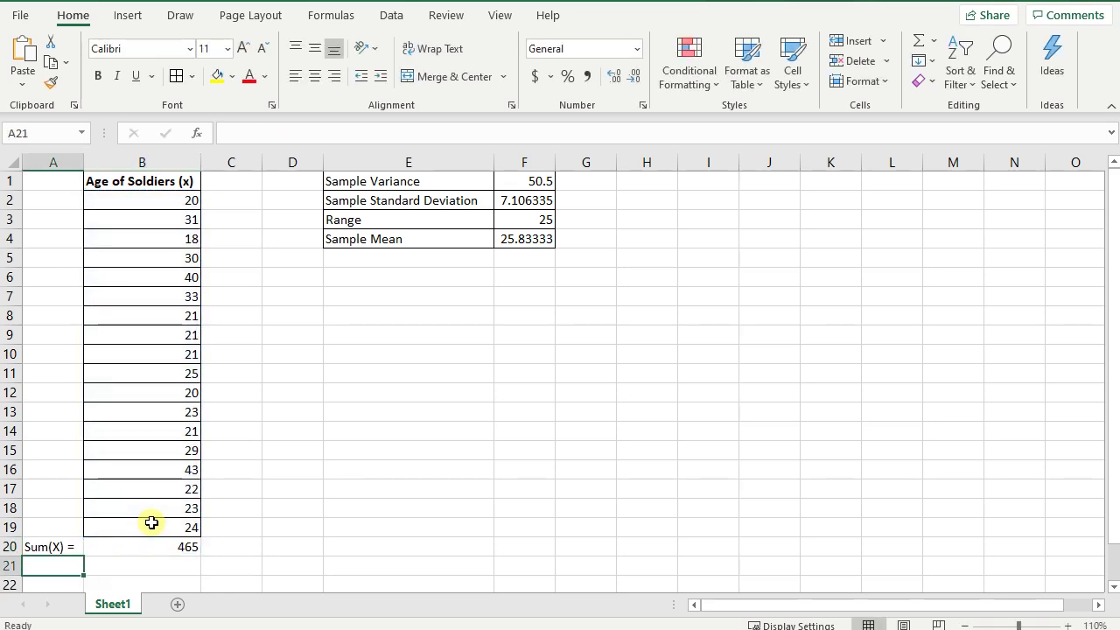
{"action": "type", "text": "x-bar ="}
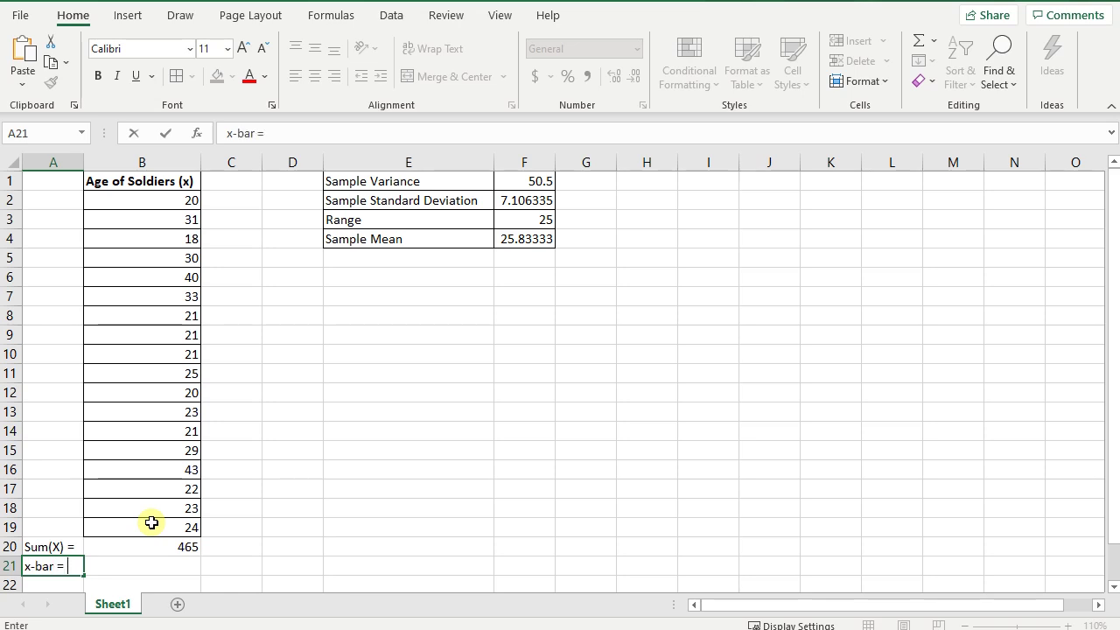
{"action": "key", "text": "Tab"}
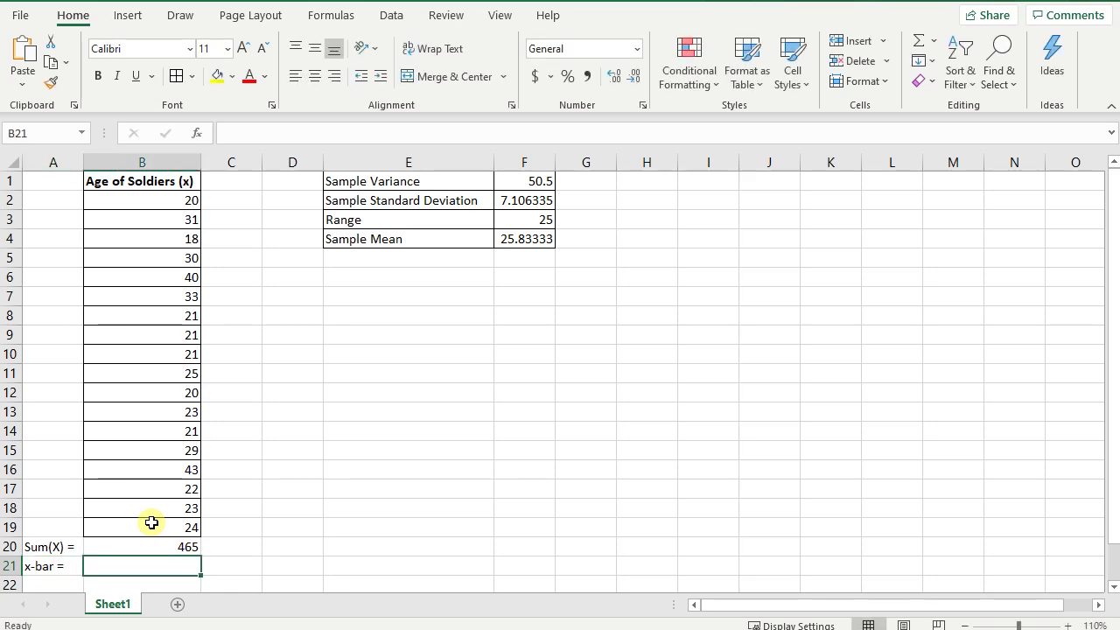
- Calculate the sample mean manually in cell B21 with the formula =B20/18
{"action": "type", "text": "="}
{"action": "key", "text": "Up"}
{"action": "type", "text": "/"}
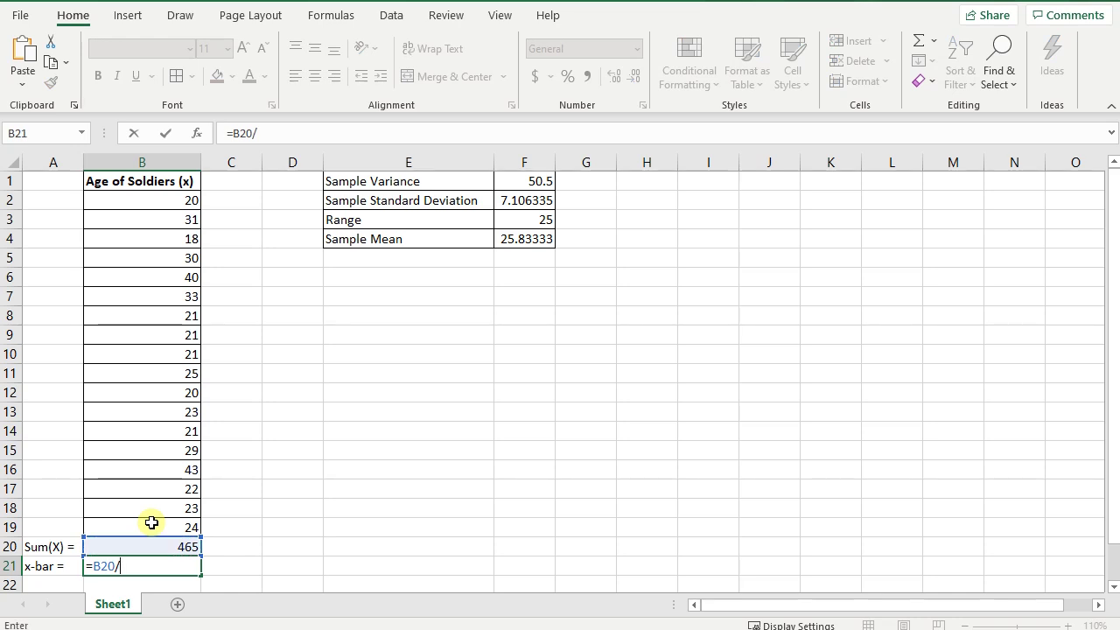
{"action": "key", "text": "Return"}
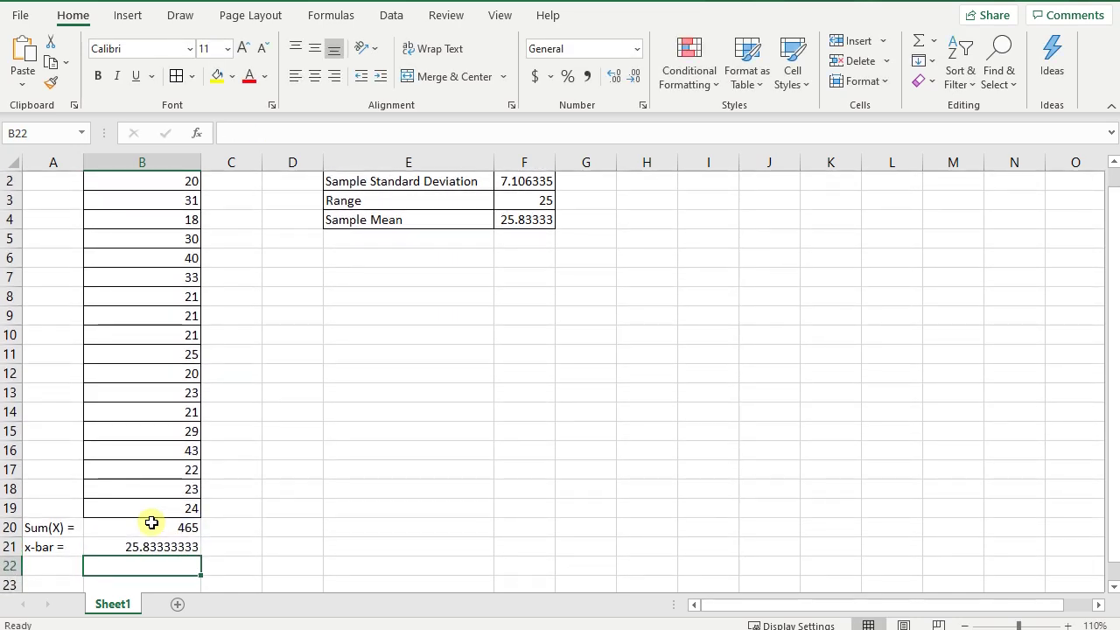
{"action": "scroll", "coordinate": [193, 507], "scroll_direction": "up", "scroll_amount": 1}
- Compare the AVERAGE formula result for Sample Mean in F4 with the manual x-bar calculation in B21
{"action": "left_click", "coordinate": [480, 260]}
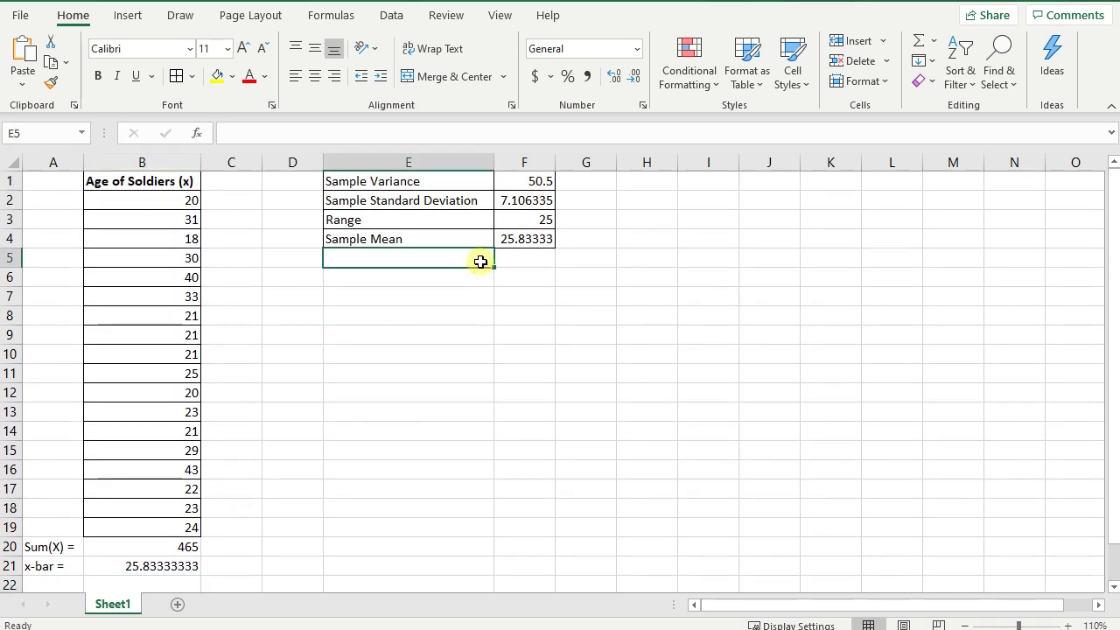
{"action": "left_click", "coordinate": [527, 237]}
{"action": "left_click", "coordinate": [400, 240]}
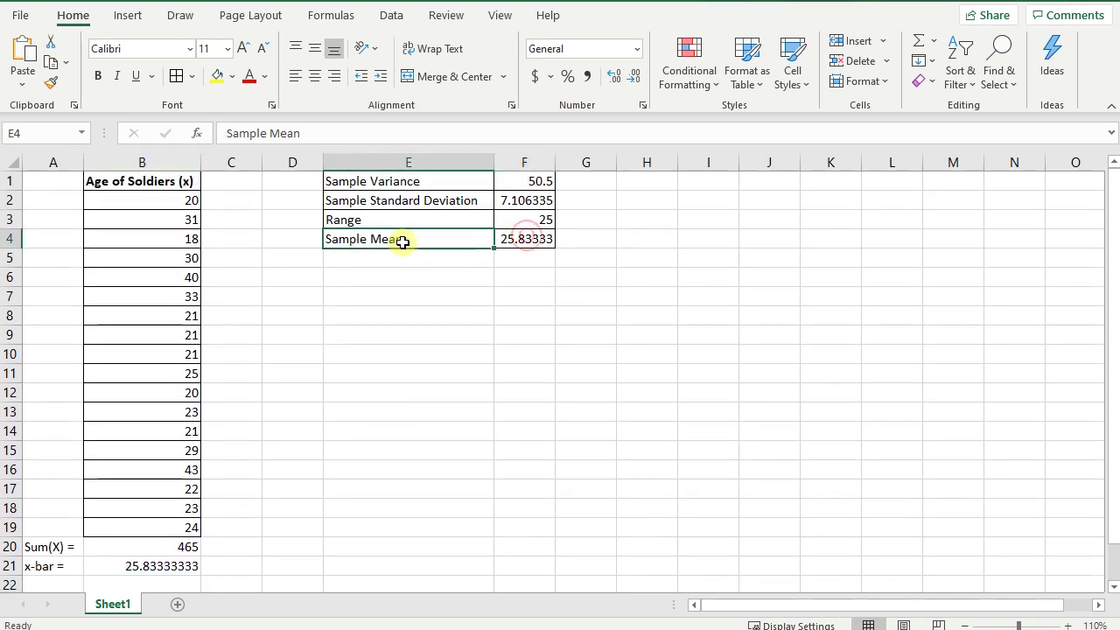
{"action": "left_click", "coordinate": [508, 238]}
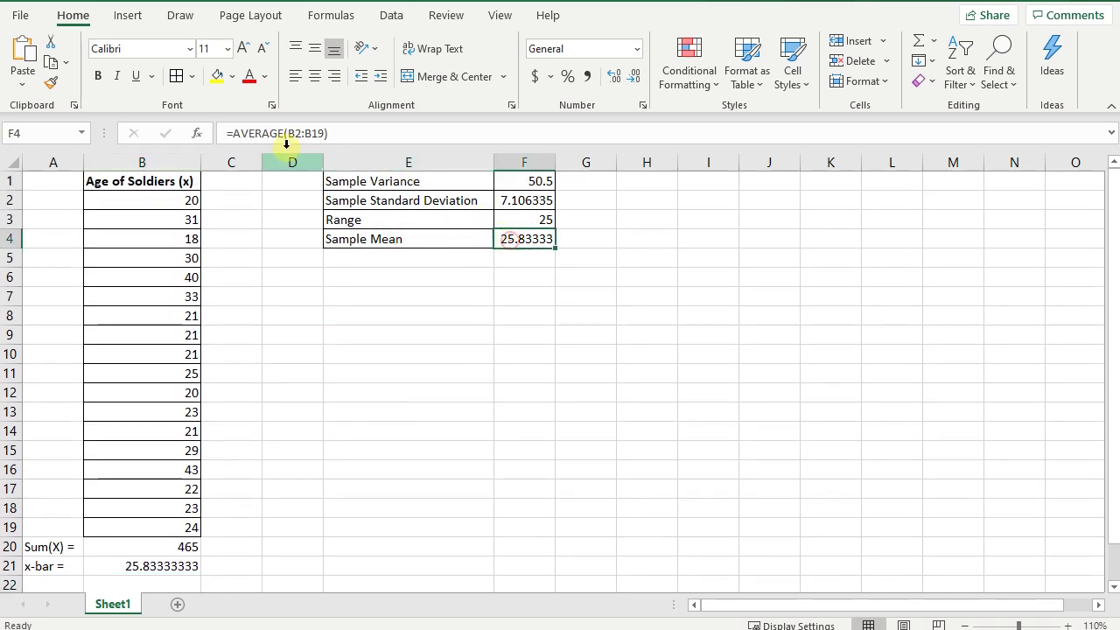
{"action": "left_click", "coordinate": [166, 565]}
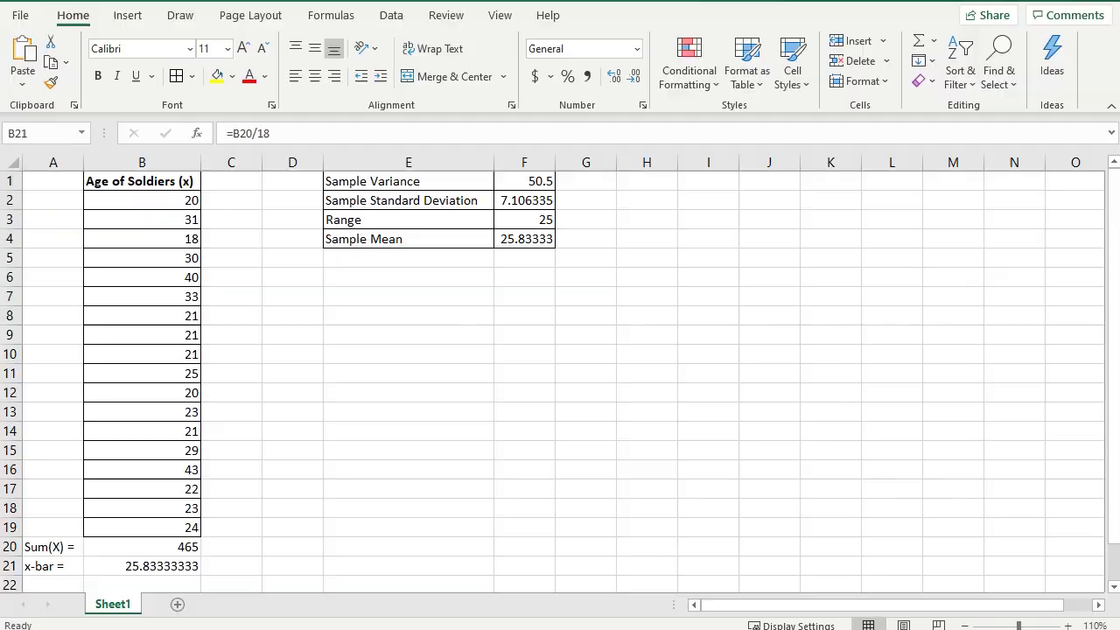
- Head column C with "x - x-bar" in C1 and enter the first deviation in C2 as =B2-25.8333
{"action": "left_click", "coordinate": [224, 182]}
{"action": "type", "text": "x  -  x-bar"}
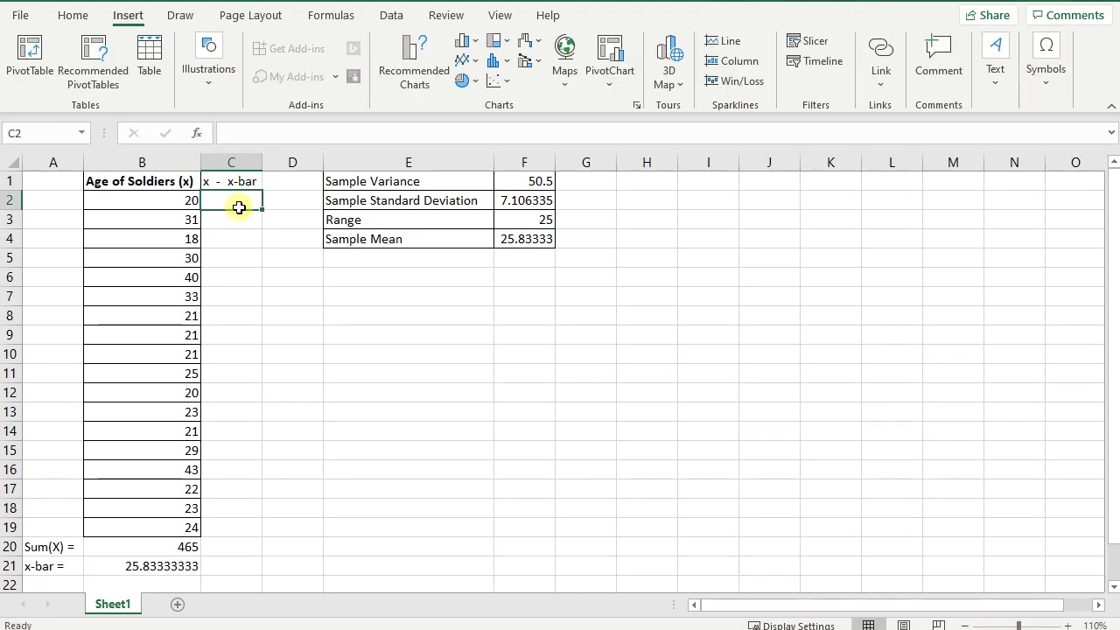
{"action": "type", "text": "="}
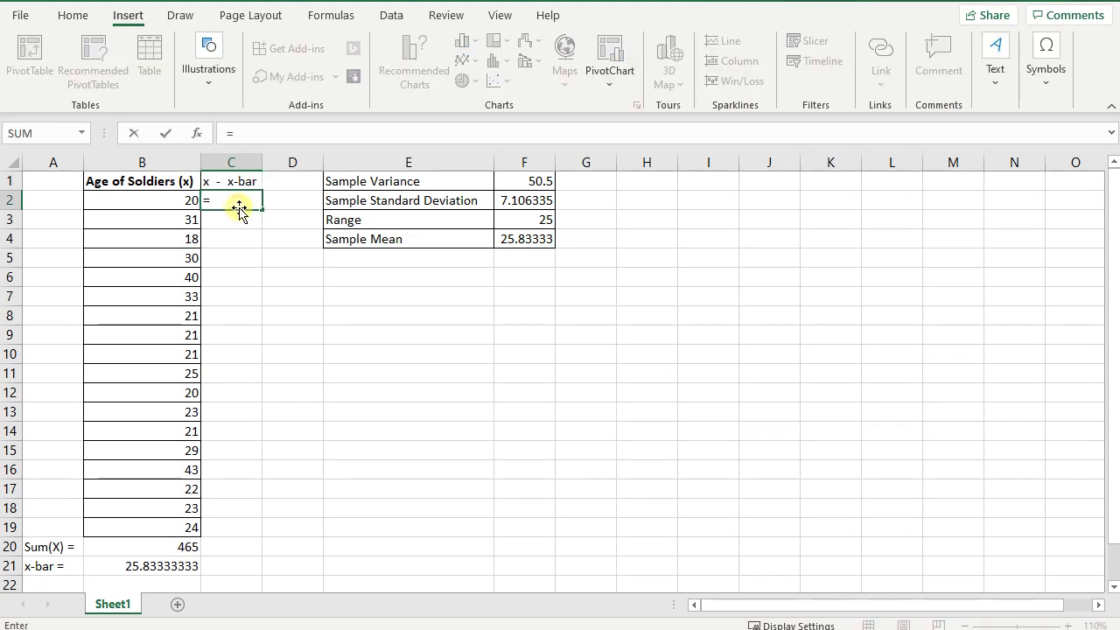
{"action": "key", "text": "Left"}
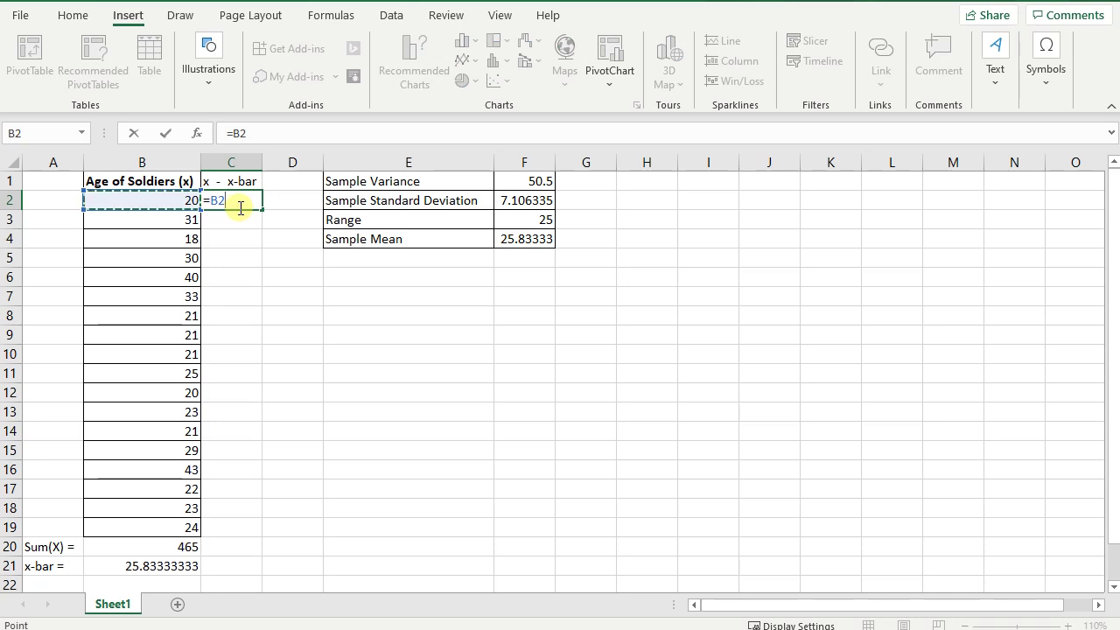
{"action": "type", "text": "-25.8333"}
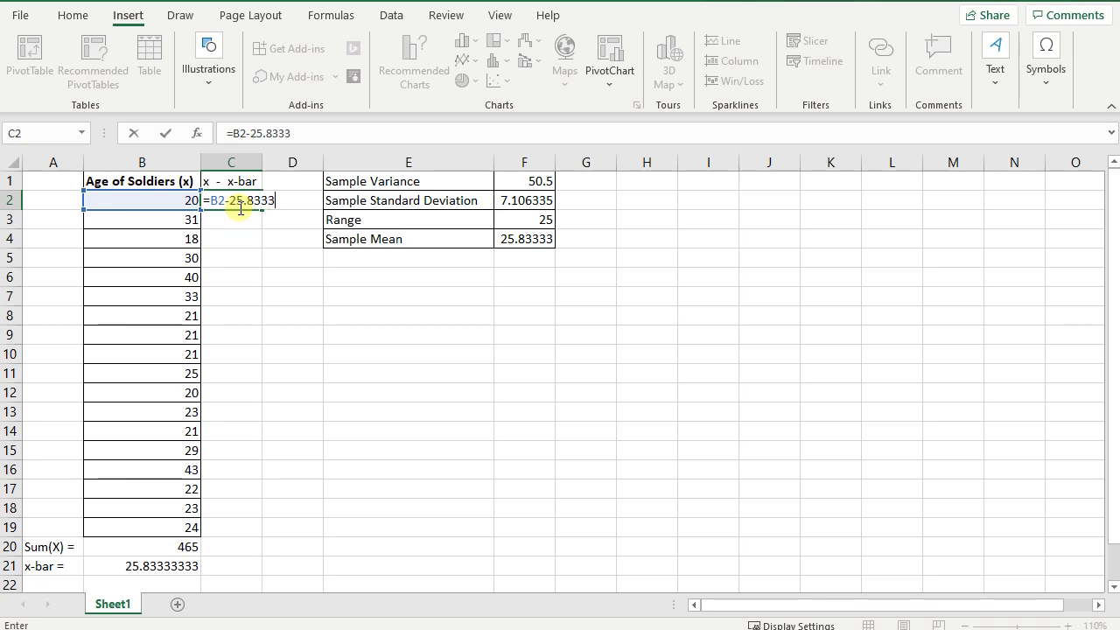
{"action": "key", "text": "Return"}
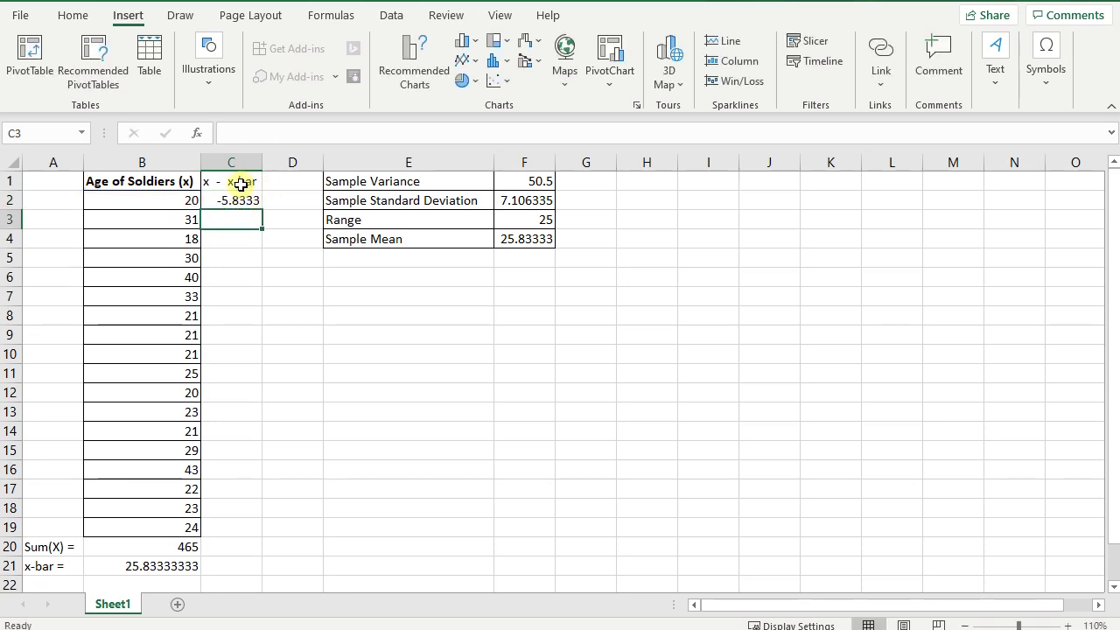
- Fill the deviation formula from C2 down to C19 and check the copied formula in C4
{"action": "left_click", "coordinate": [241, 183]}
{"action": "left_click", "coordinate": [254, 201]}
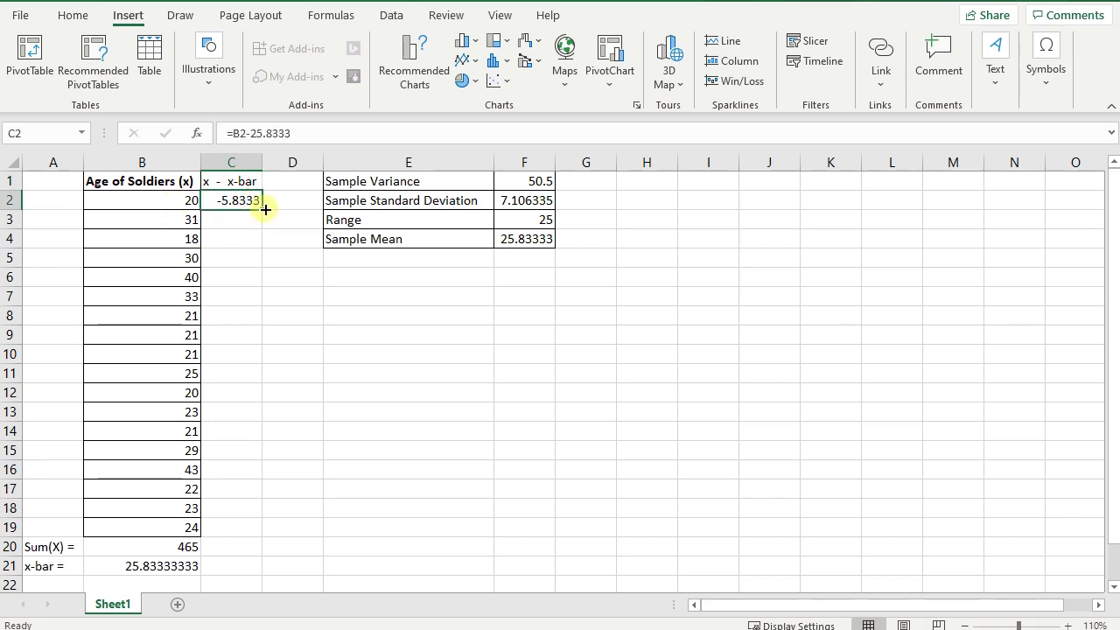
{"action": "left_click_drag", "start_coordinate": [262, 210], "coordinate": [259, 545]}
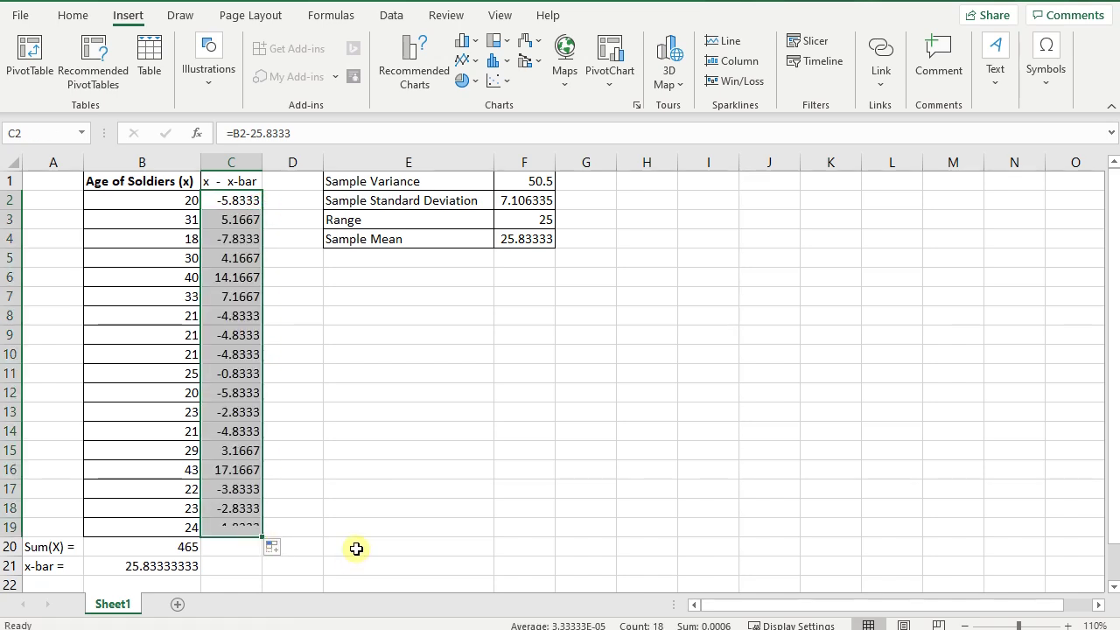
{"action": "left_click", "coordinate": [229, 238]}
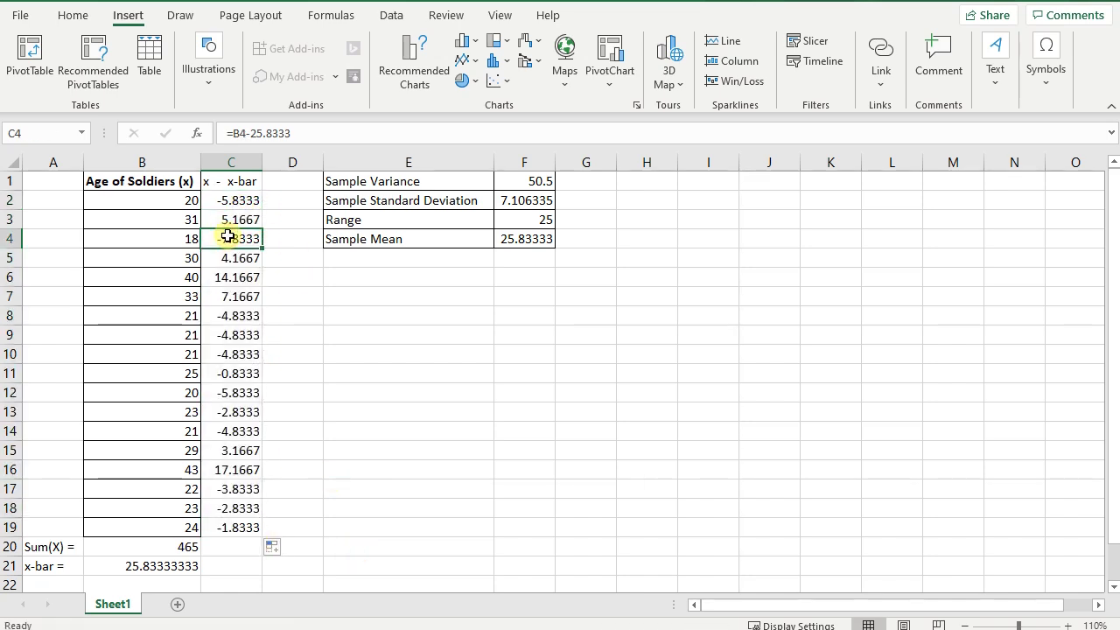
{"action": "double_click", "coordinate": [228, 238]}
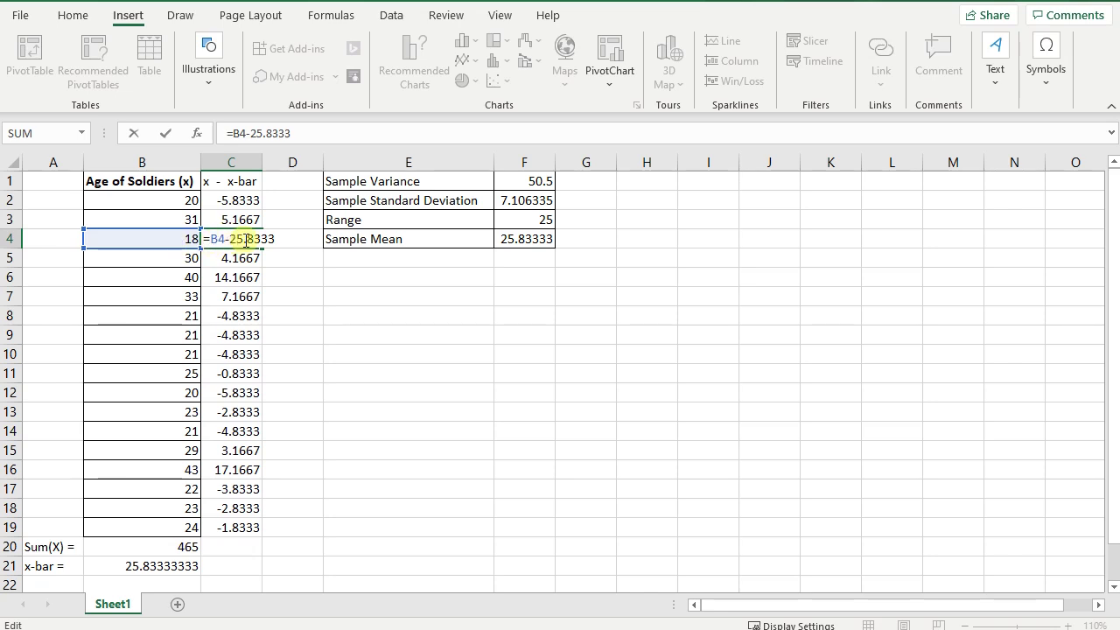
{"action": "key", "text": "Return"}
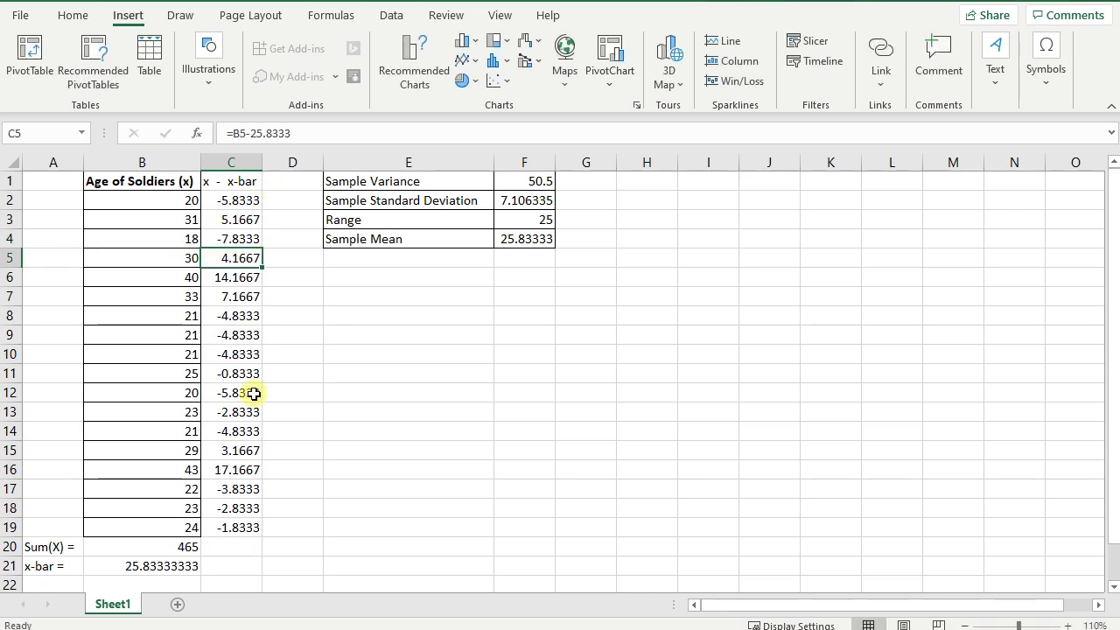
- Reuse the C1 heading in D1 as "(x - x-bar)^2" and fit column D's width to it
{"action": "left_click", "coordinate": [298, 175]}
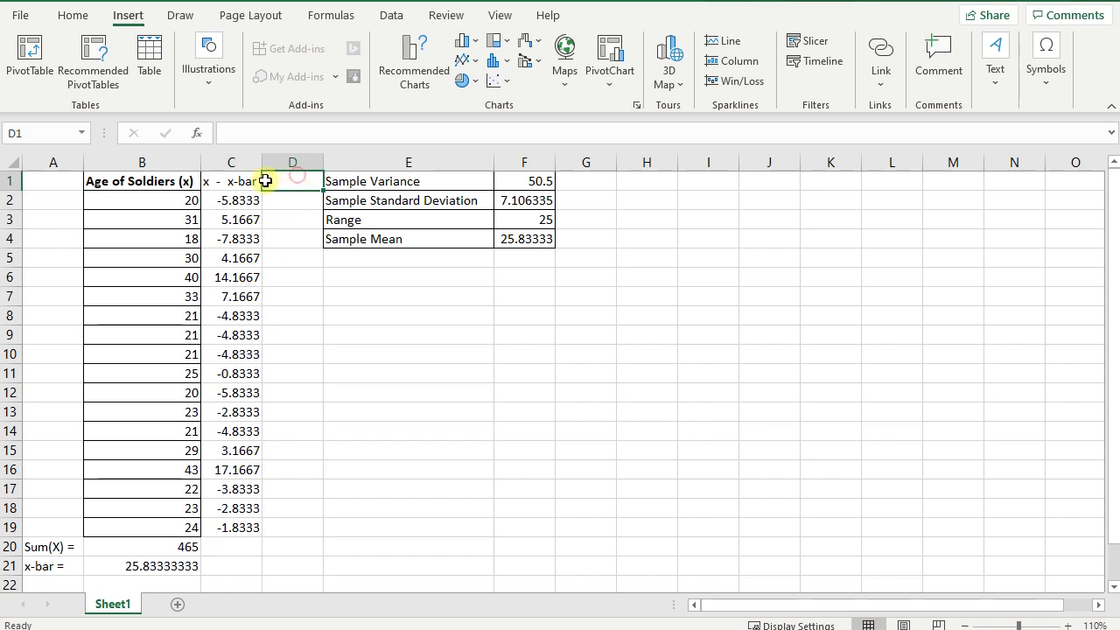
{"action": "left_click", "coordinate": [250, 179]}
{"action": "left_click_drag", "start_coordinate": [280, 133], "coordinate": [221, 132]}
{"action": "key", "text": "ctrl+c"}
{"action": "left_click", "coordinate": [288, 180]}
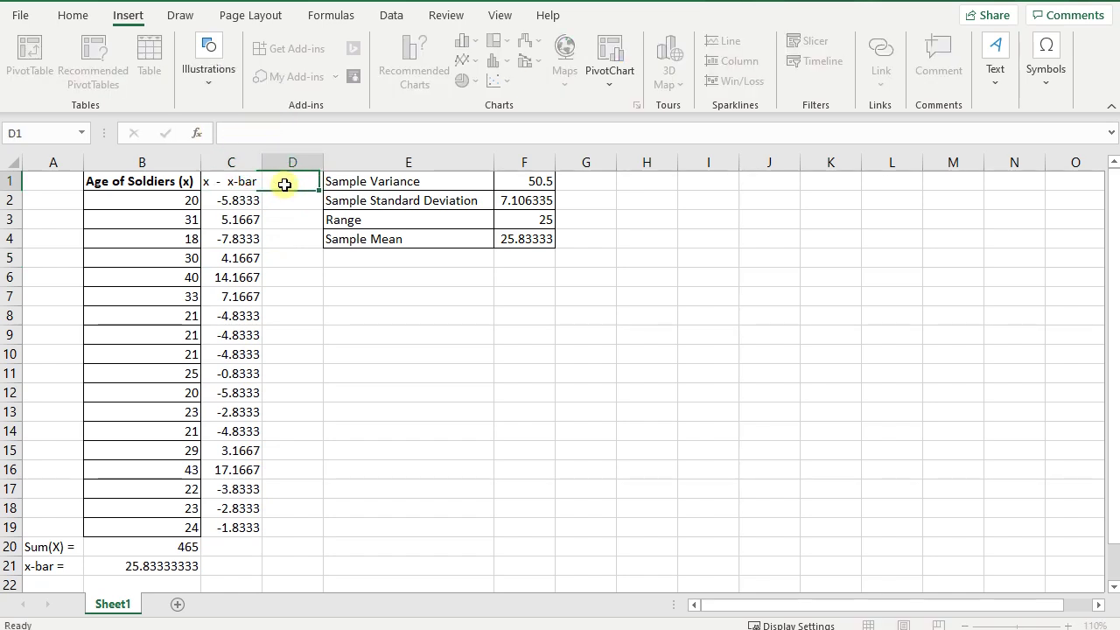
{"action": "key", "text": "ctrl+v"}
{"action": "double_click", "coordinate": [268, 179]}
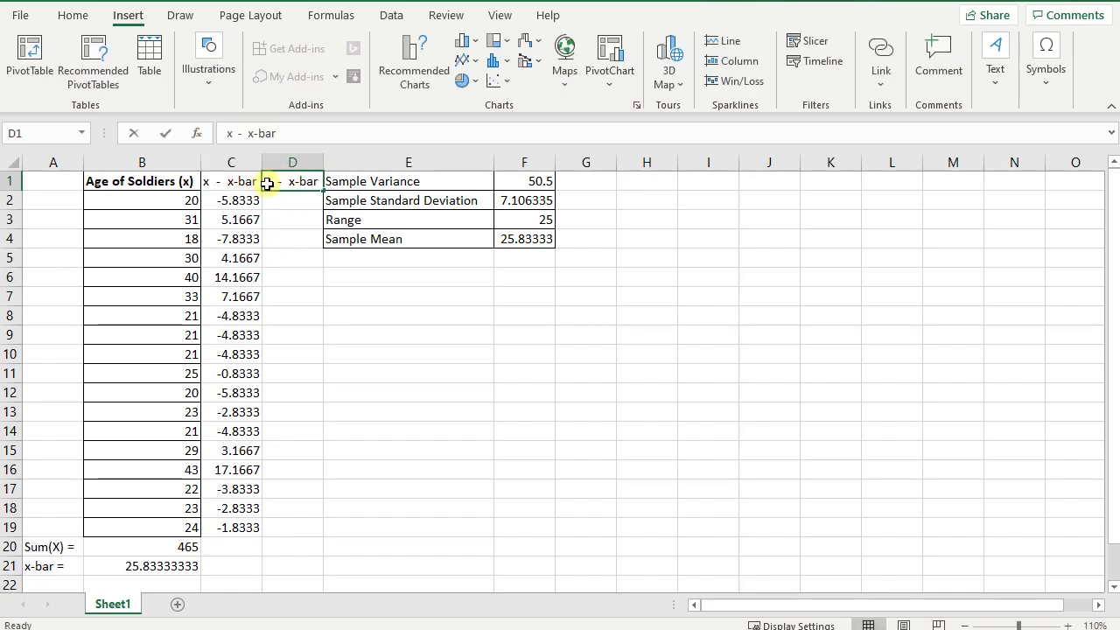
{"action": "type", "text": "("}
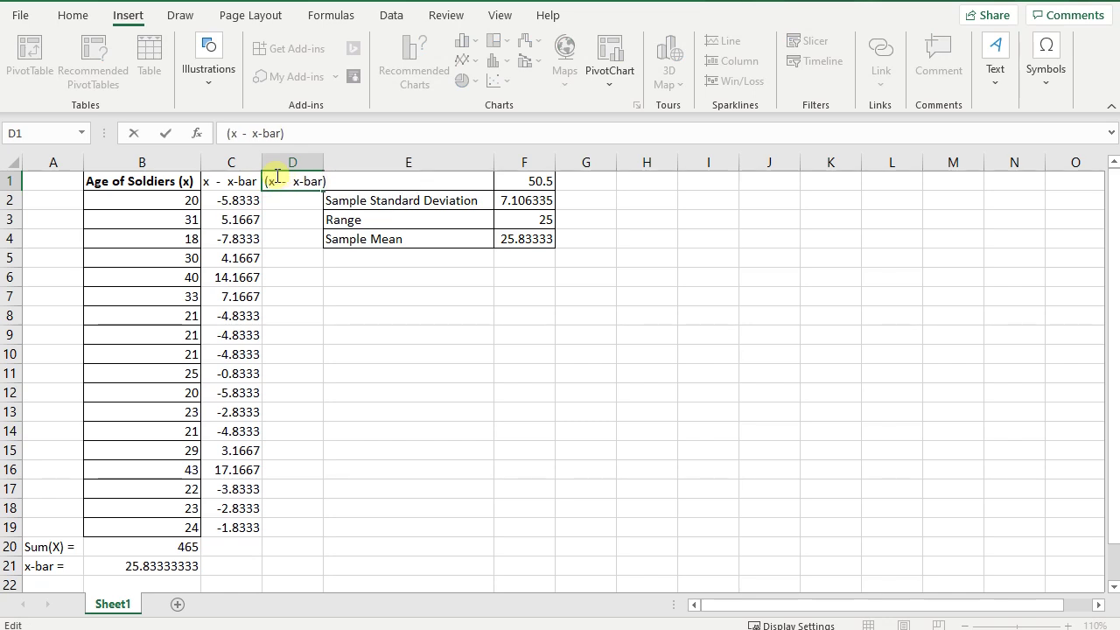
{"action": "left_click_drag", "start_coordinate": [292, 215], "coordinate": [293, 204]}
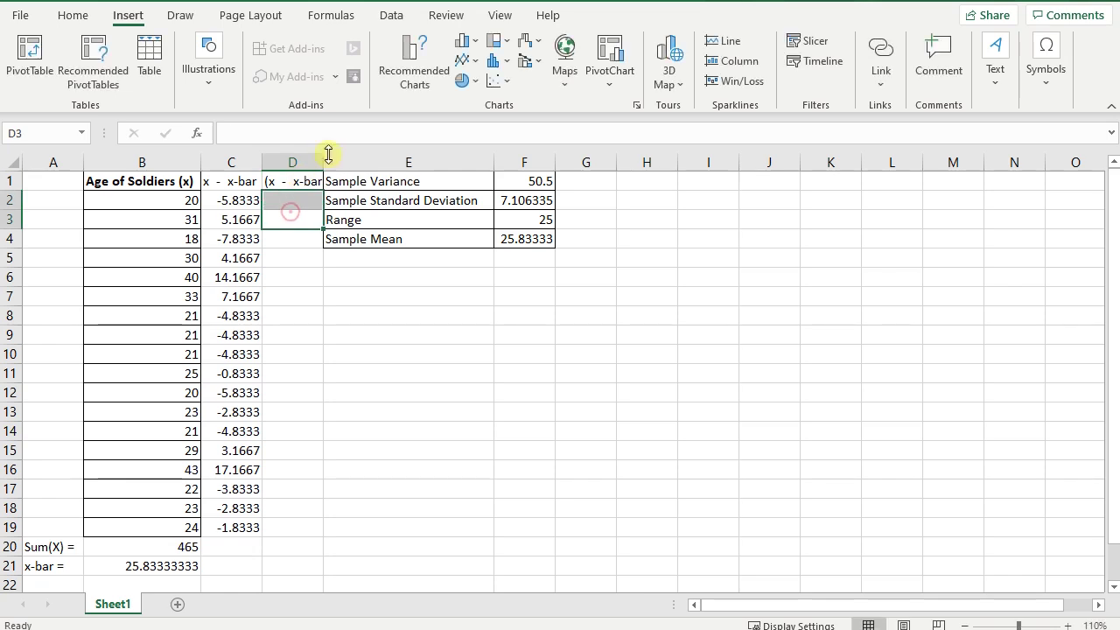
{"action": "double_click", "coordinate": [323, 162]}
- Square the first deviation in D2 with =C2^2 and fill the formula down to D19, checking the last copy
{"action": "left_click", "coordinate": [312, 200]}
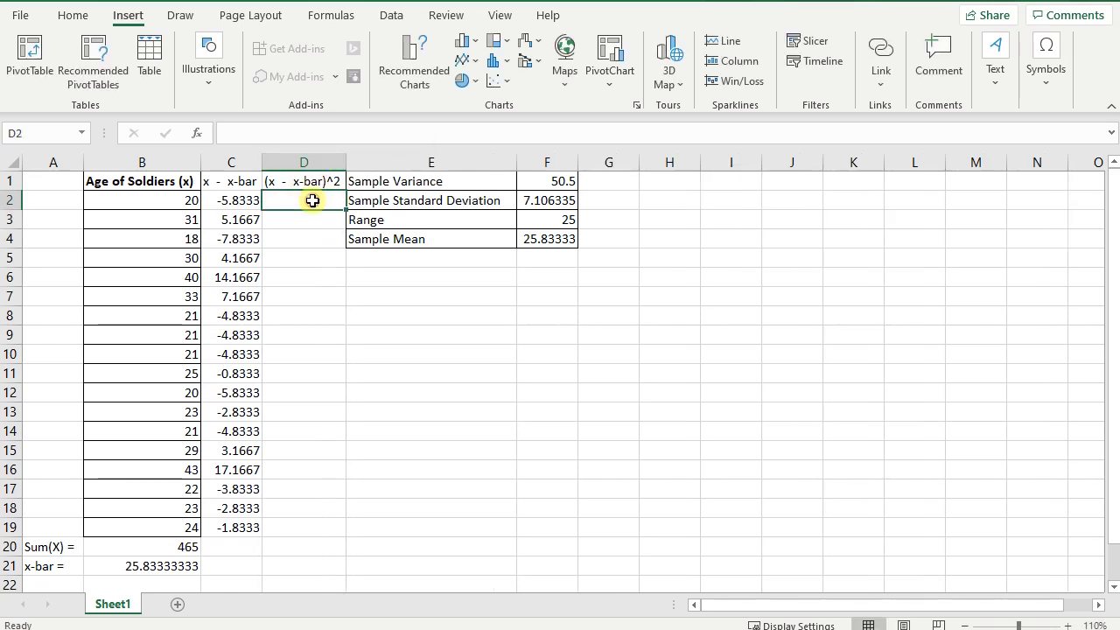
{"action": "type", "text": "="}
{"action": "key", "text": "Left"}
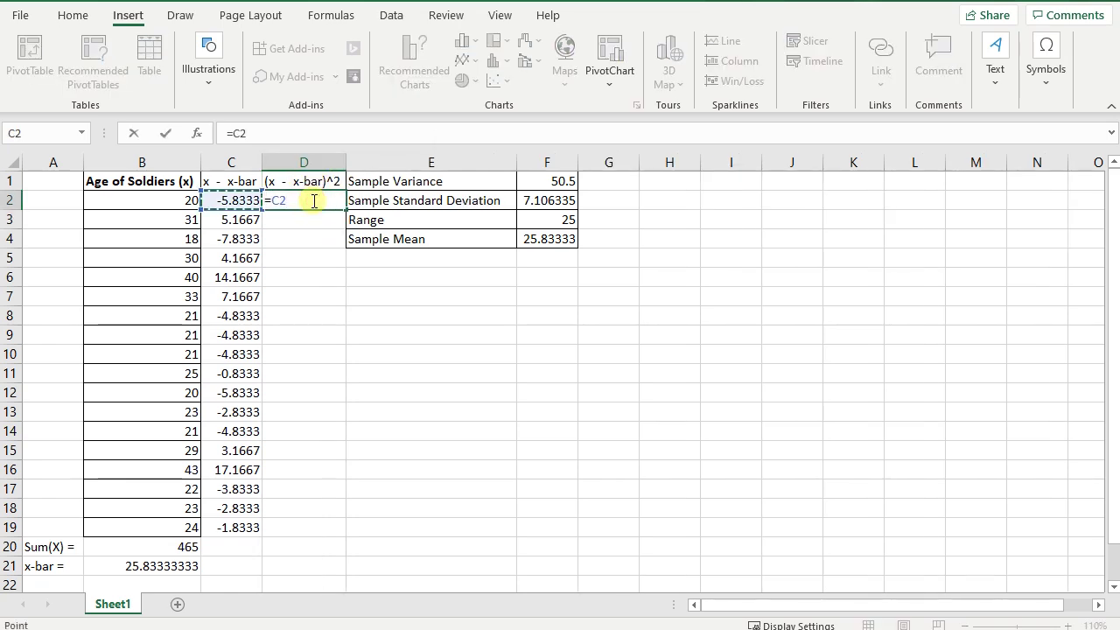
{"action": "type", "text": "^2"}
{"action": "key", "text": "ctrl+Return"}
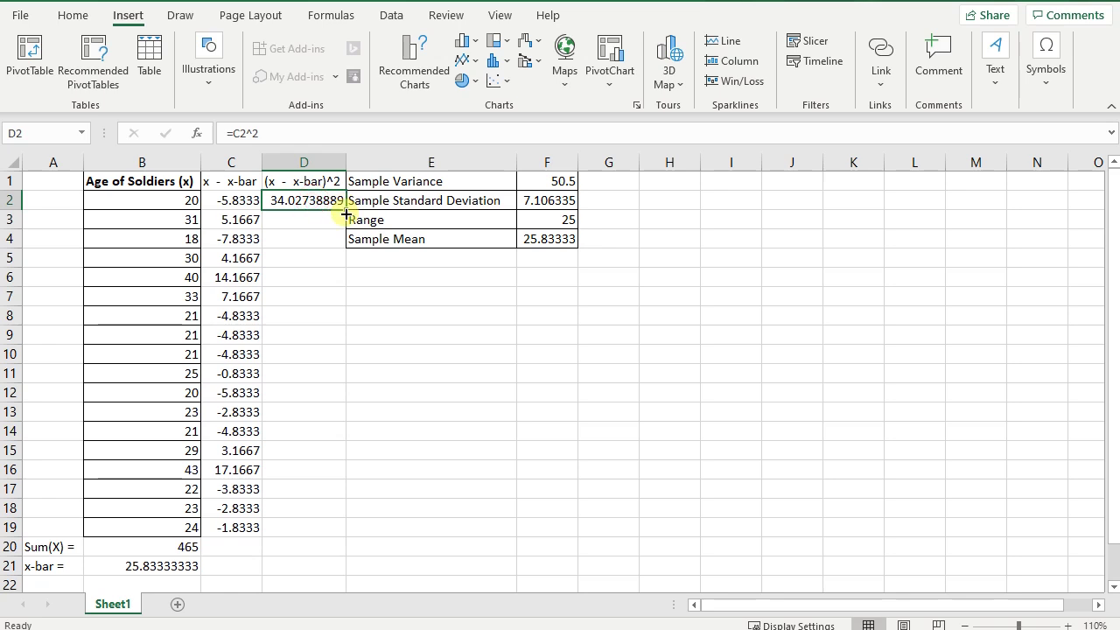
{"action": "left_click_drag", "start_coordinate": [347, 215], "coordinate": [327, 538]}
{"action": "double_click", "coordinate": [316, 528]}
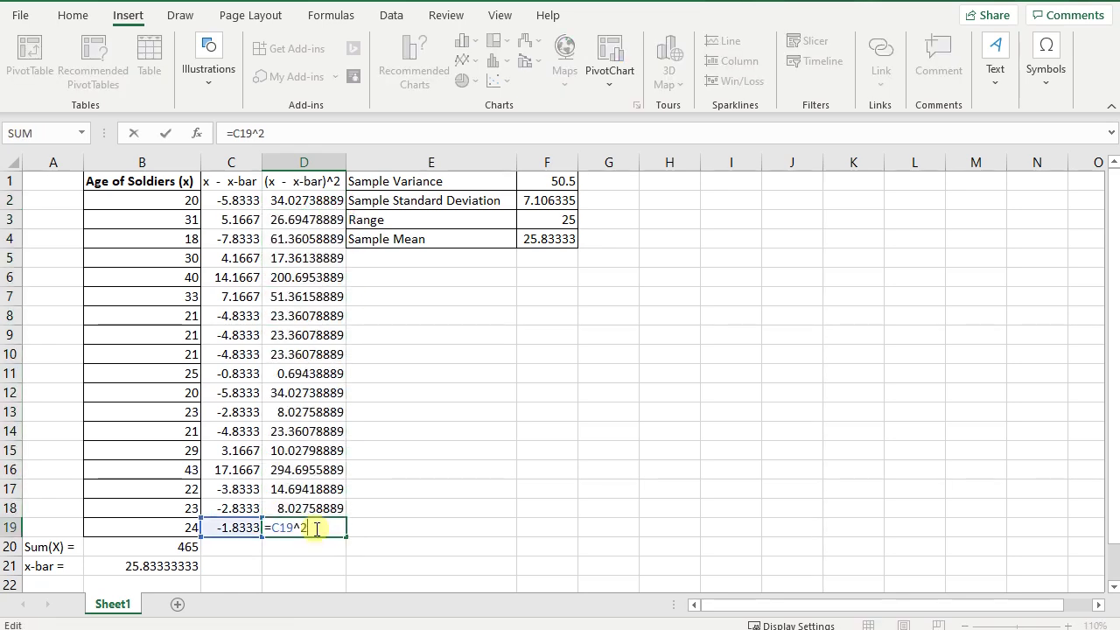
{"action": "key", "text": "Return"}
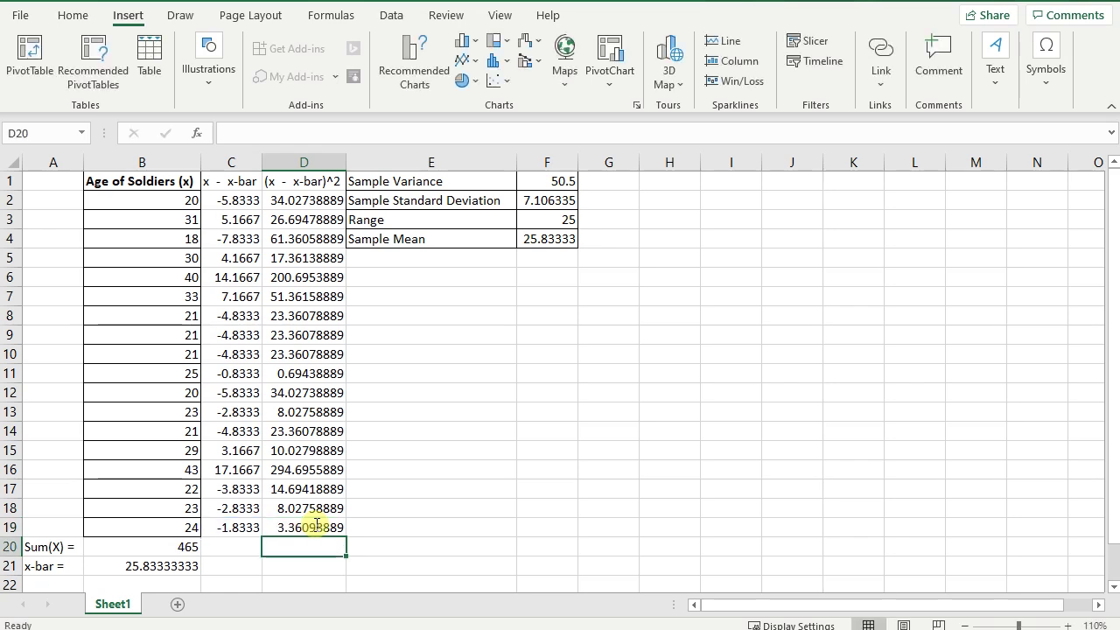
- Delete the empty shape beside C20, and label C20 "Sum(x - x-bar)^2" with column C fitted to the text
{"action": "left_click_drag", "start_coordinate": [259, 539], "coordinate": [294, 565]}
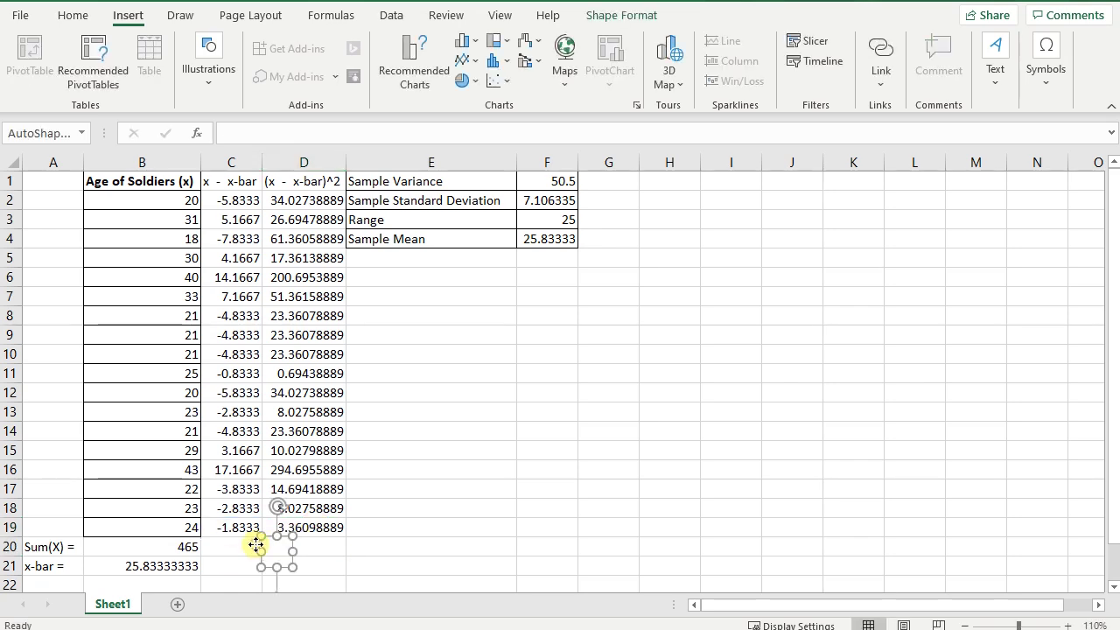
{"action": "key", "text": "Delete"}
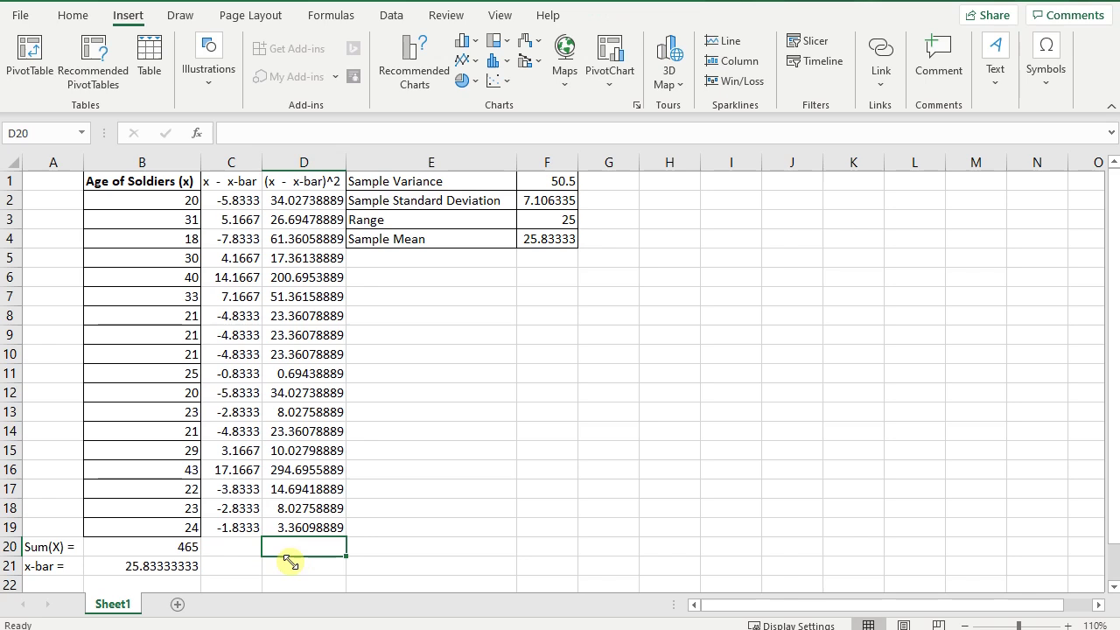
{"action": "left_click", "coordinate": [236, 547]}
{"action": "type", "text": "Sum(x"}
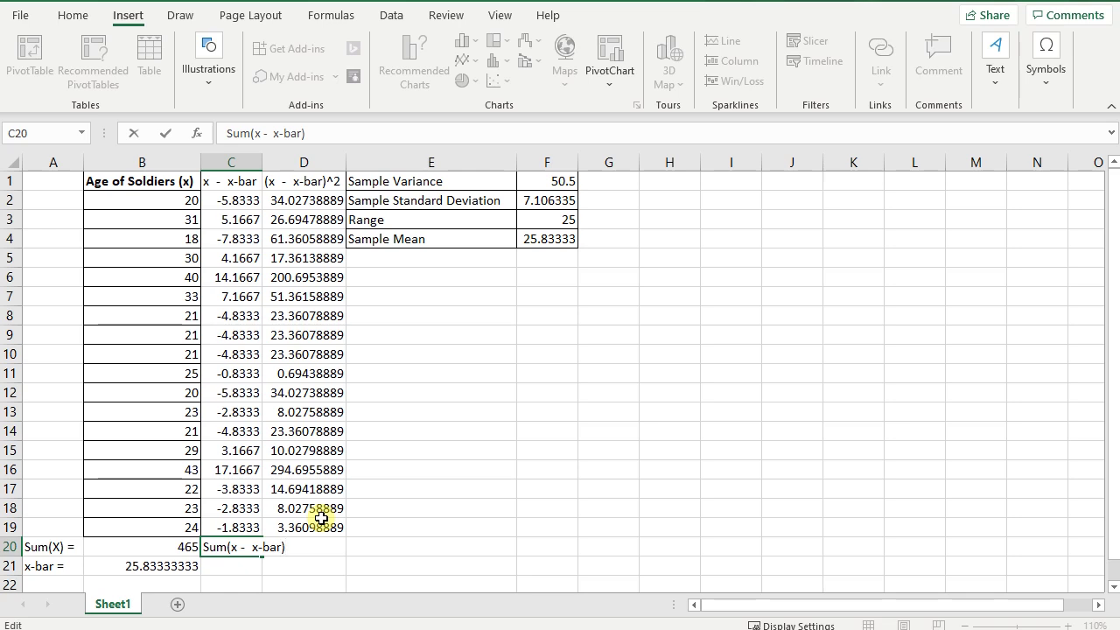
{"action": "type", "text": "-  x-bar)^2"}
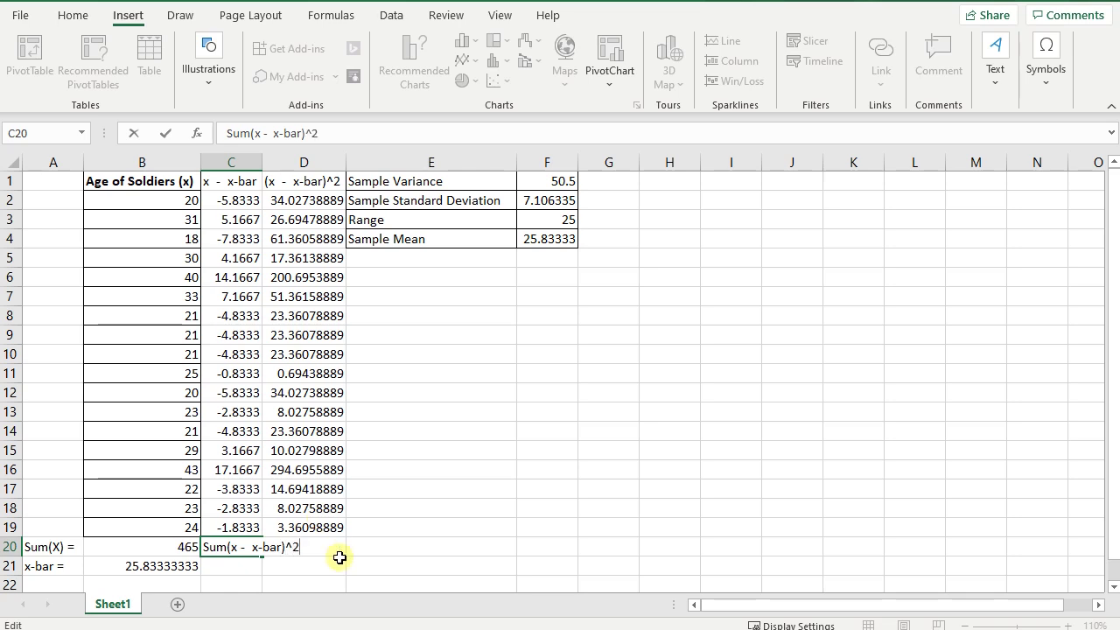
{"action": "left_click", "coordinate": [266, 161]}
{"action": "double_click", "coordinate": [264, 161]}
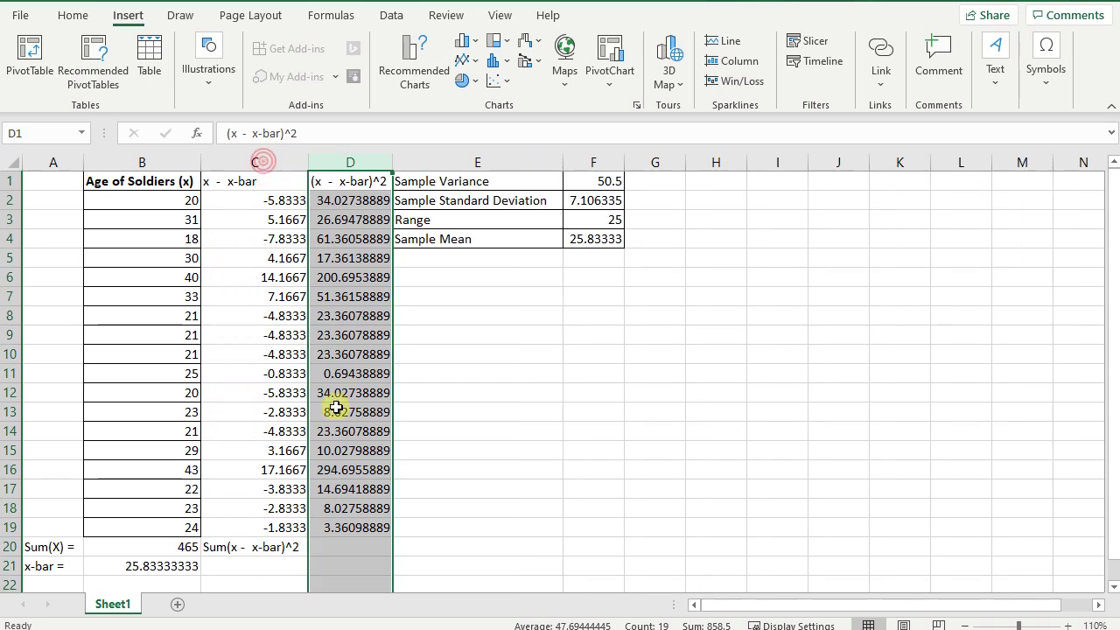
- Total the squared deviations in cell D20 with the formula =sum(D2:D19)
{"action": "left_click", "coordinate": [350, 529]}
{"action": "left_click", "coordinate": [351, 547]}
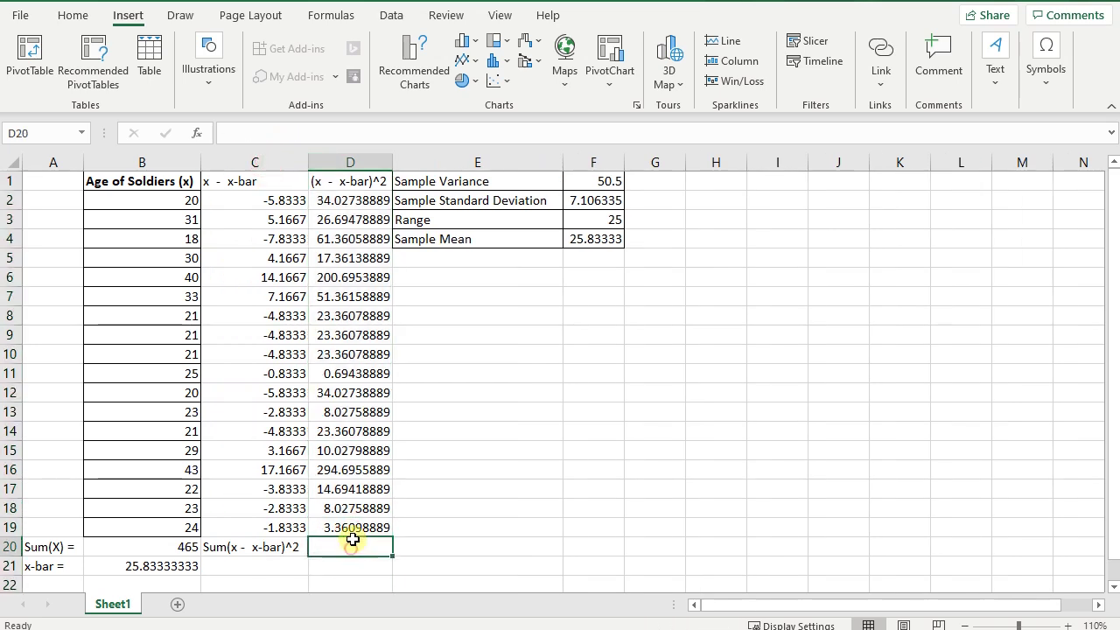
{"action": "type", "text": "=-"}
{"action": "type", "text": "sum("}
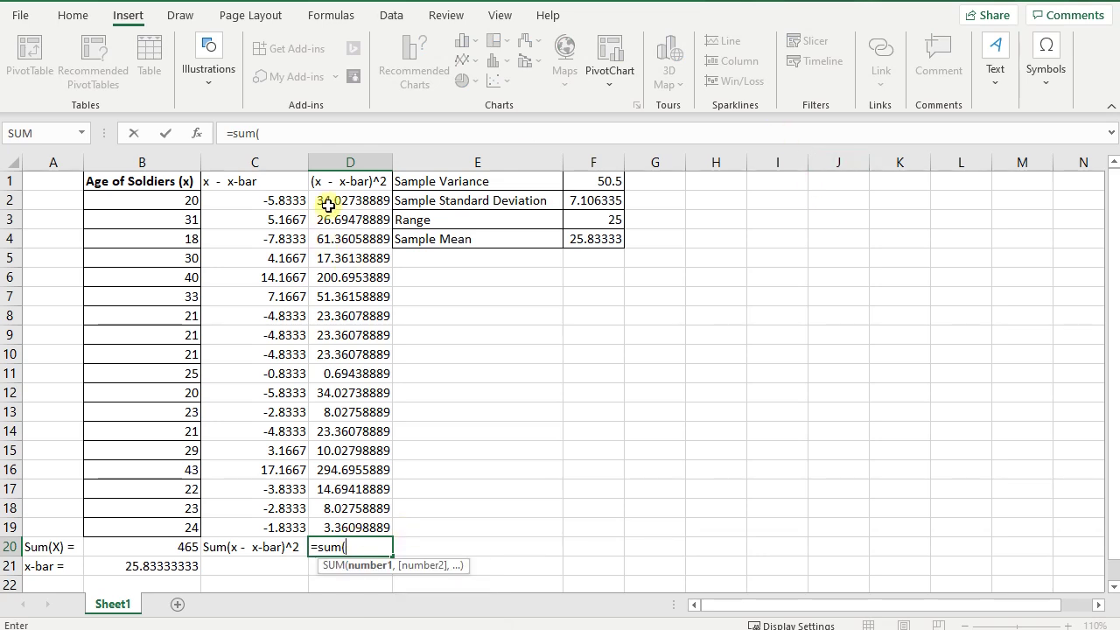
{"action": "left_click_drag", "start_coordinate": [329, 203], "coordinate": [333, 527]}
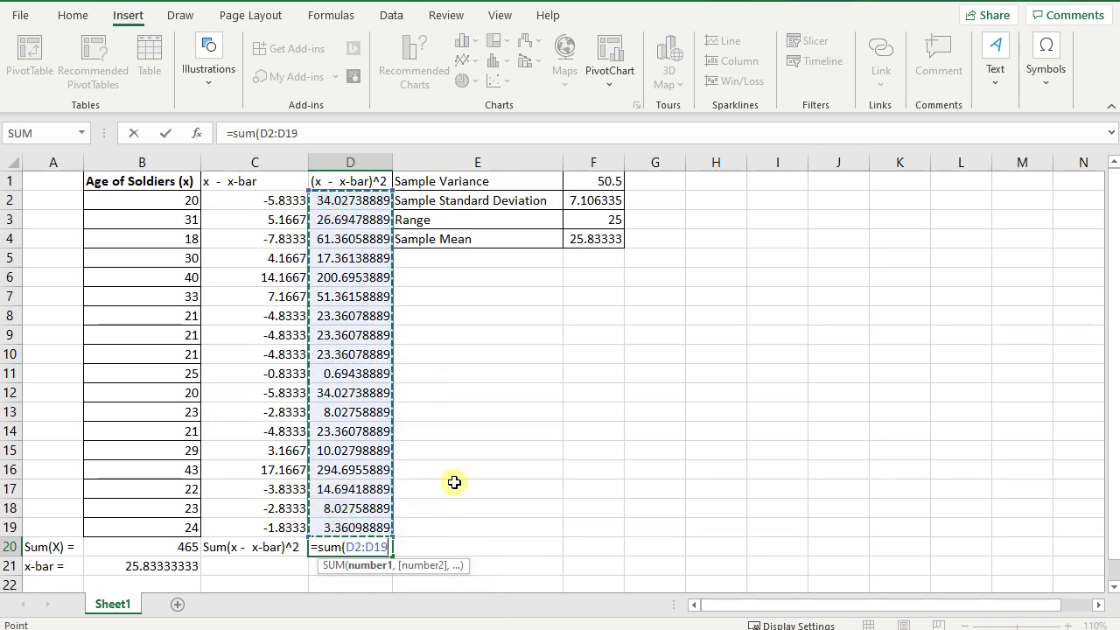
{"action": "type", "text": ")"}
{"action": "key", "text": "Return"}
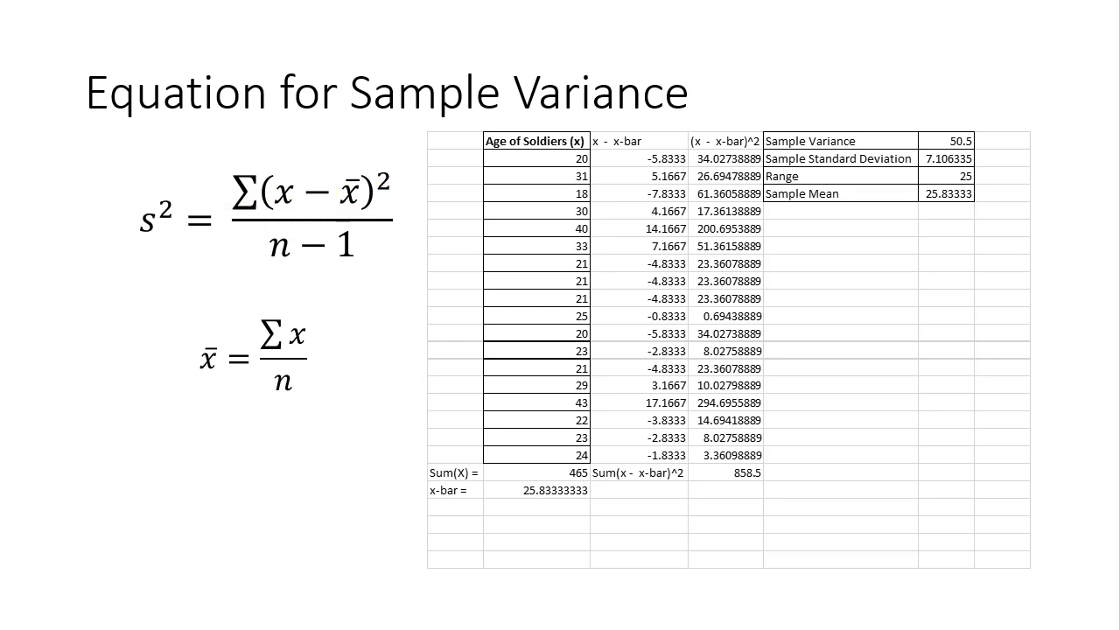
- Switch back from the equation slide to the Excel workbook and label cell C21 "sample variance"
{"action": "left_click", "coordinate": [468, 612]}
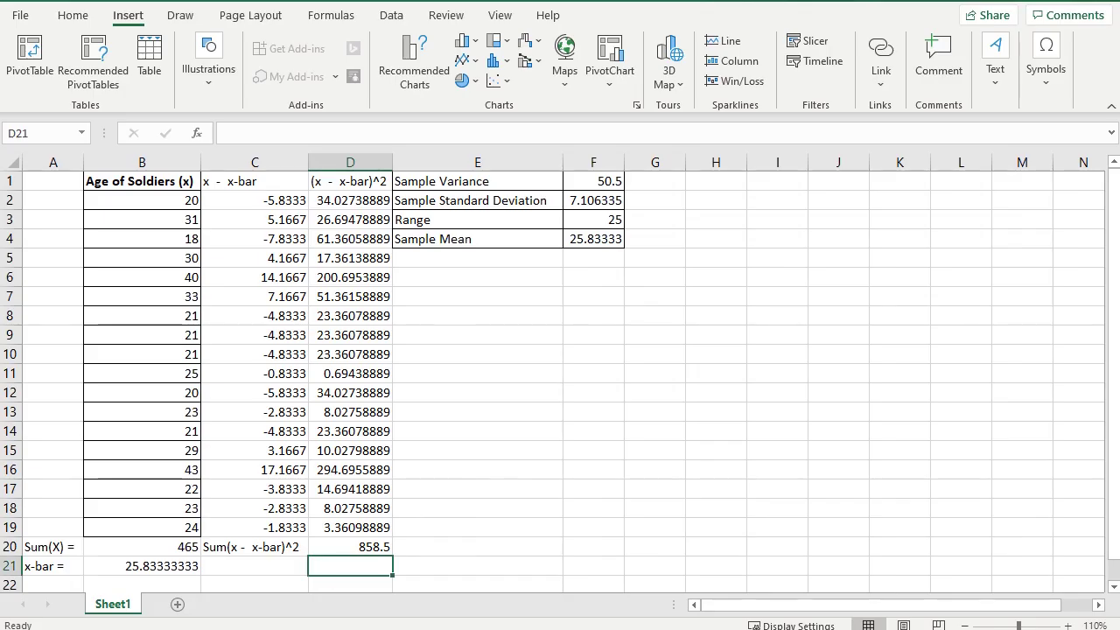
{"action": "left_click", "coordinate": [292, 566]}
{"action": "type", "text": "s"}
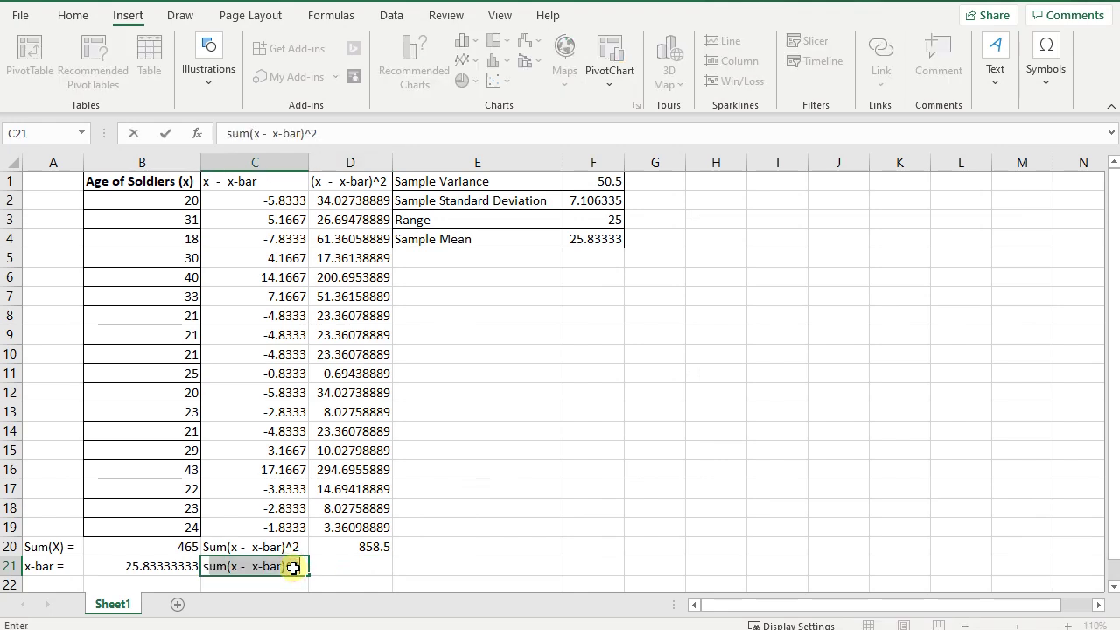
{"action": "type", "text": "ample variance"}
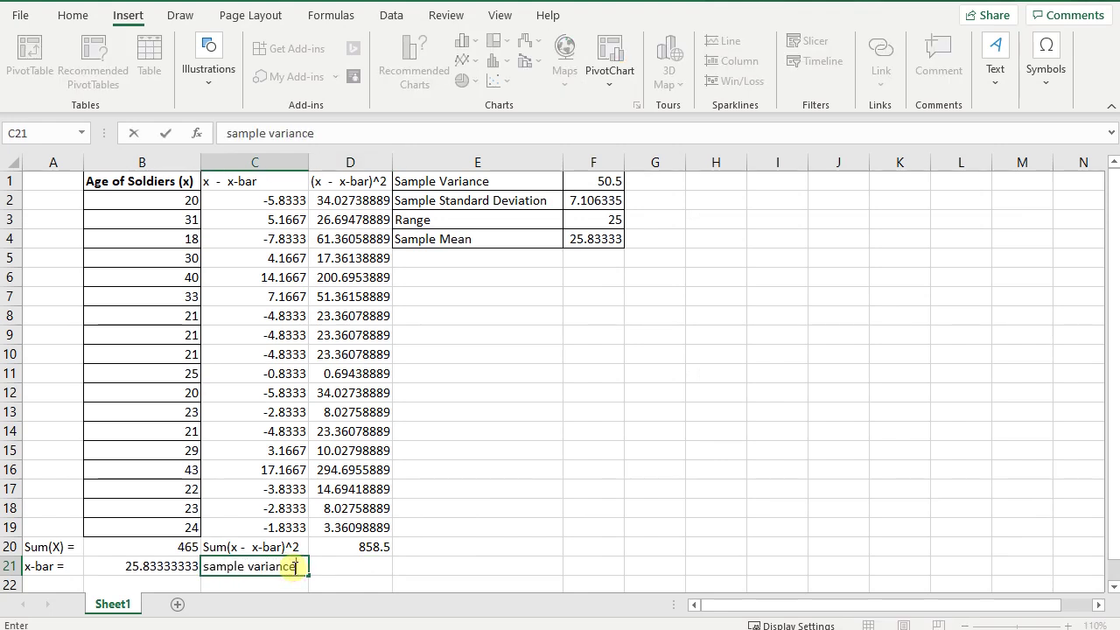
{"action": "key", "text": "Tab"}
- Calculate the sample variance in D21 with the formula =D20/(18-1)
{"action": "type", "text": "="}
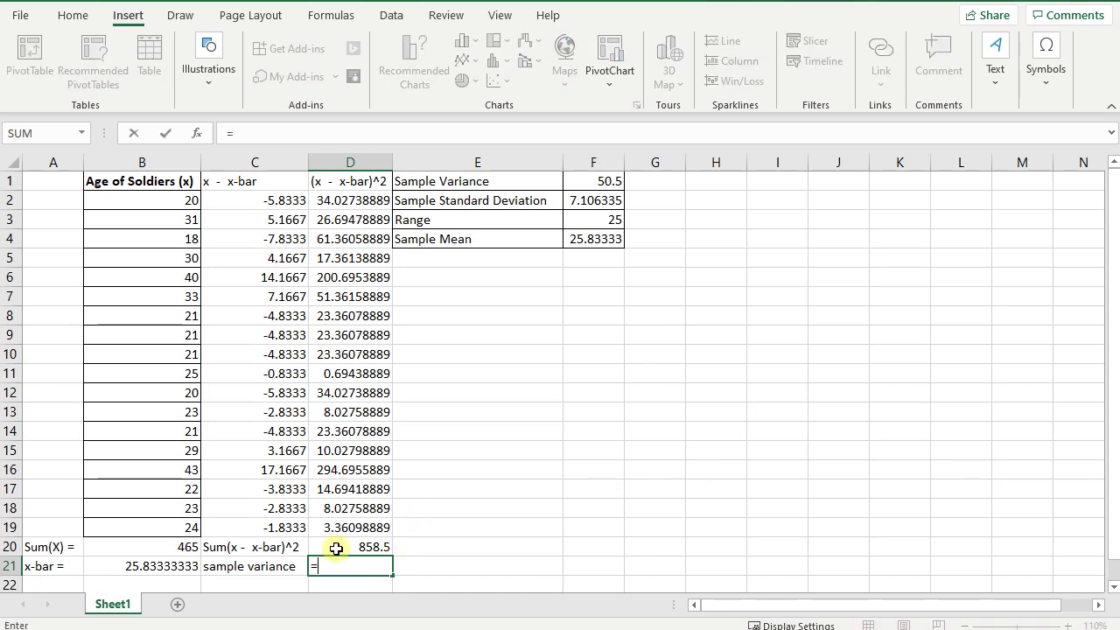
{"action": "left_click", "coordinate": [367, 546]}
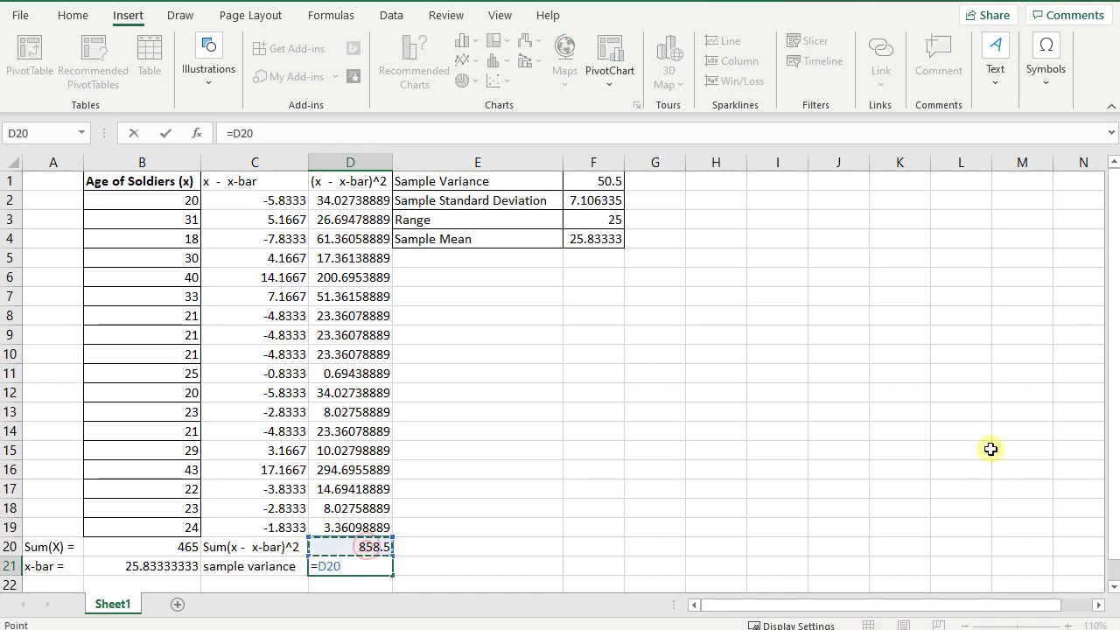
{"action": "type", "text": "/(18-1"}
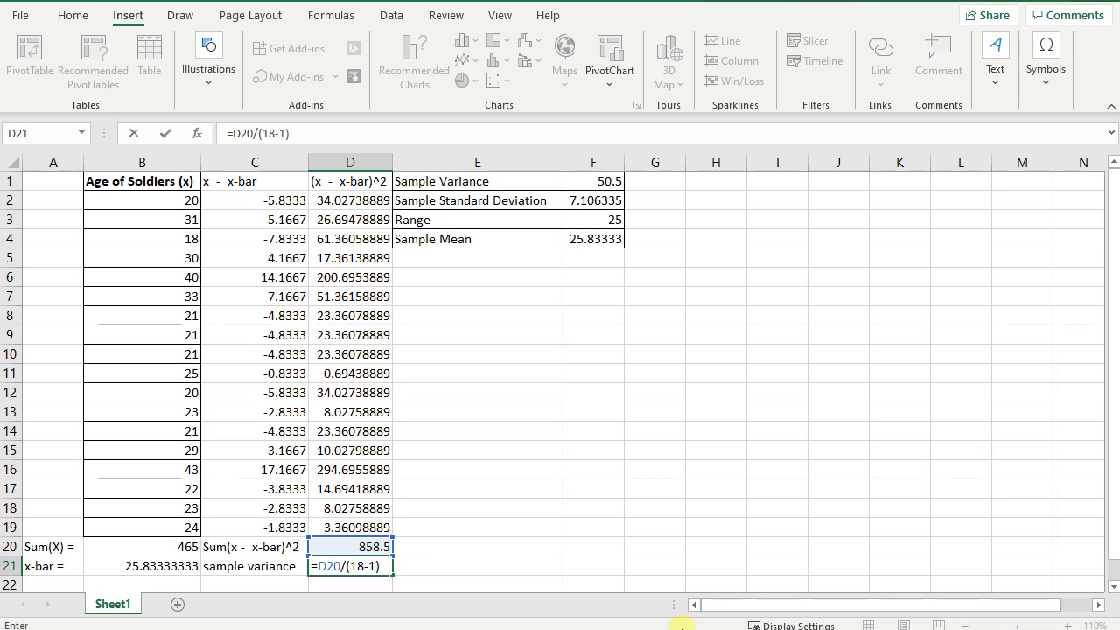
{"action": "left_click", "coordinate": [357, 566]}
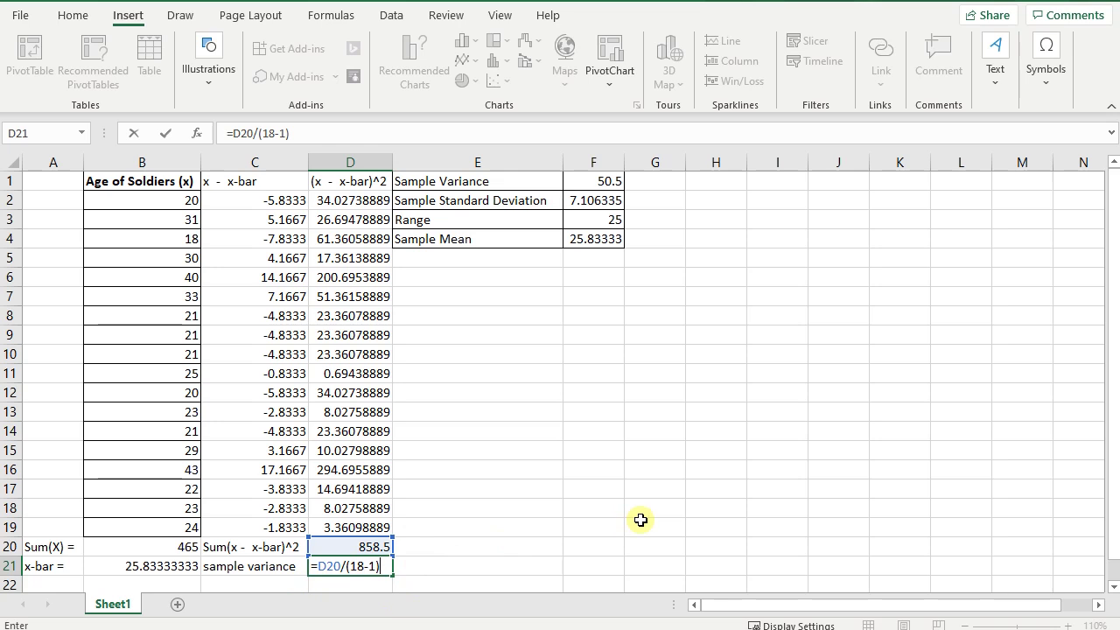
{"action": "key", "text": "Return"}
{"action": "key", "text": "Up"}
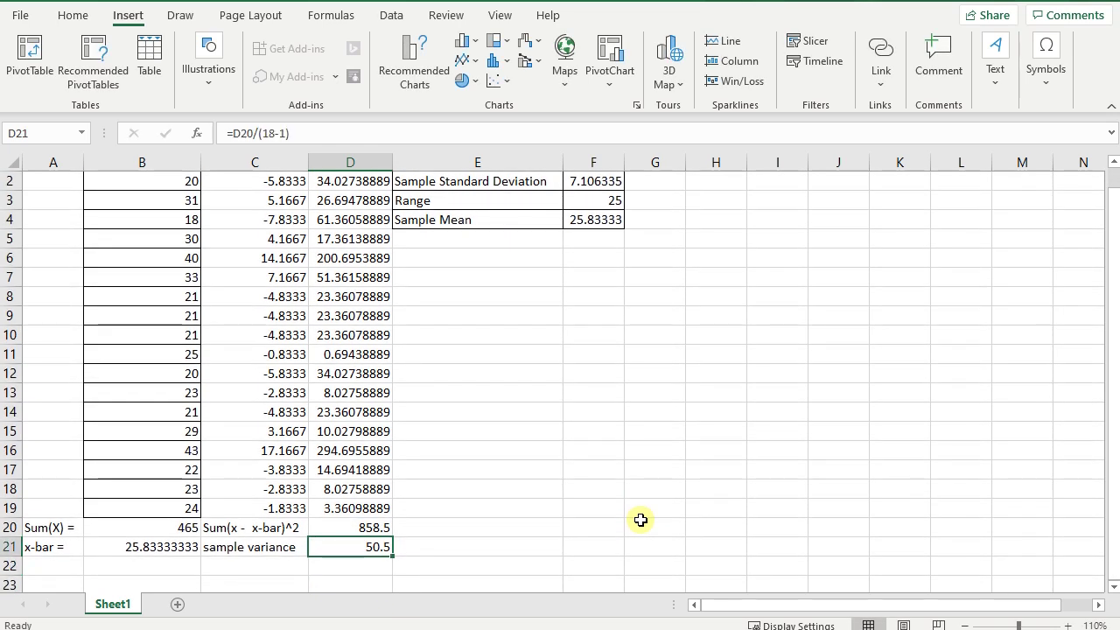
- Compare the manual sample variance in D21 with the VAR.S result in F1, checking the variance equation slide before returning to the workbook
{"action": "scroll", "coordinate": [641, 483], "scroll_direction": "up", "scroll_amount": 1}
{"action": "left_click", "coordinate": [600, 182]}
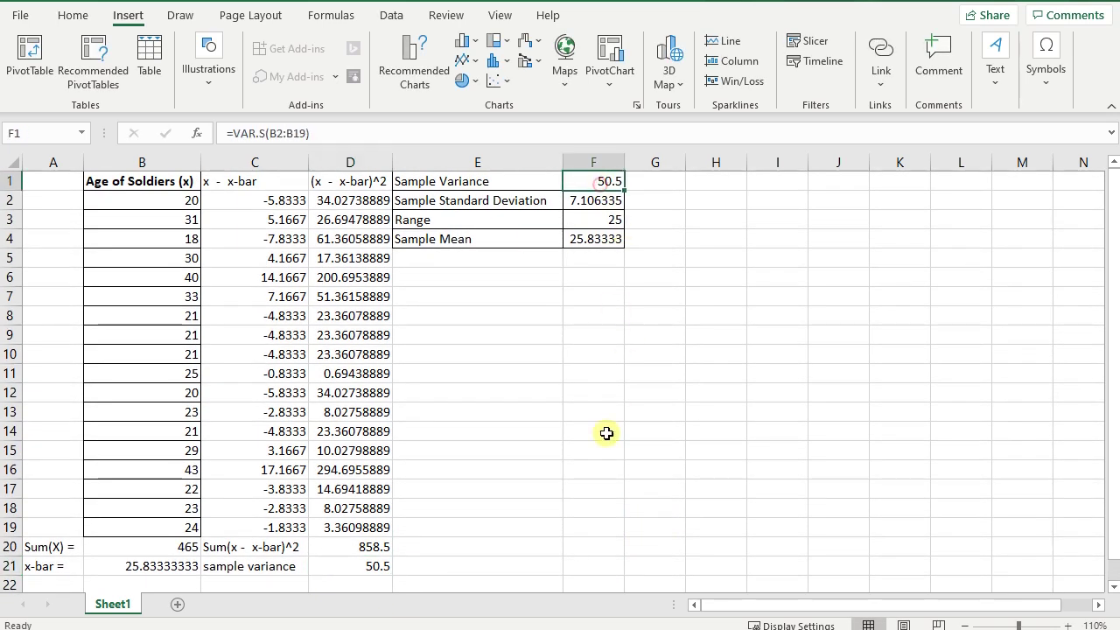
{"action": "left_click", "coordinate": [380, 565]}
{"action": "left_click", "coordinate": [583, 183]}
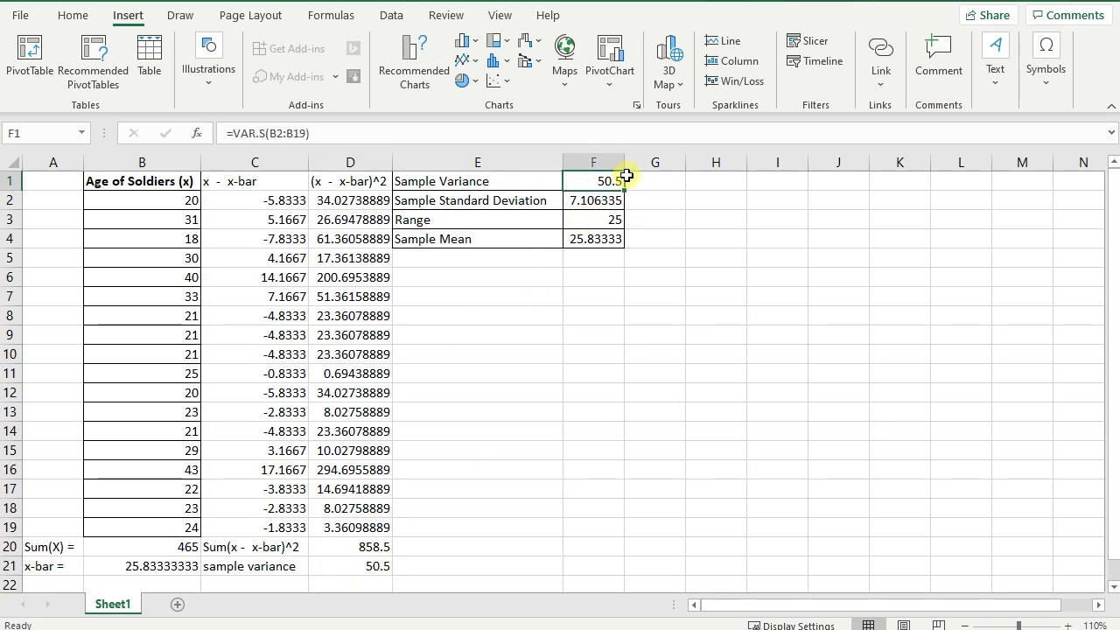
{"action": "left_click", "coordinate": [376, 564]}
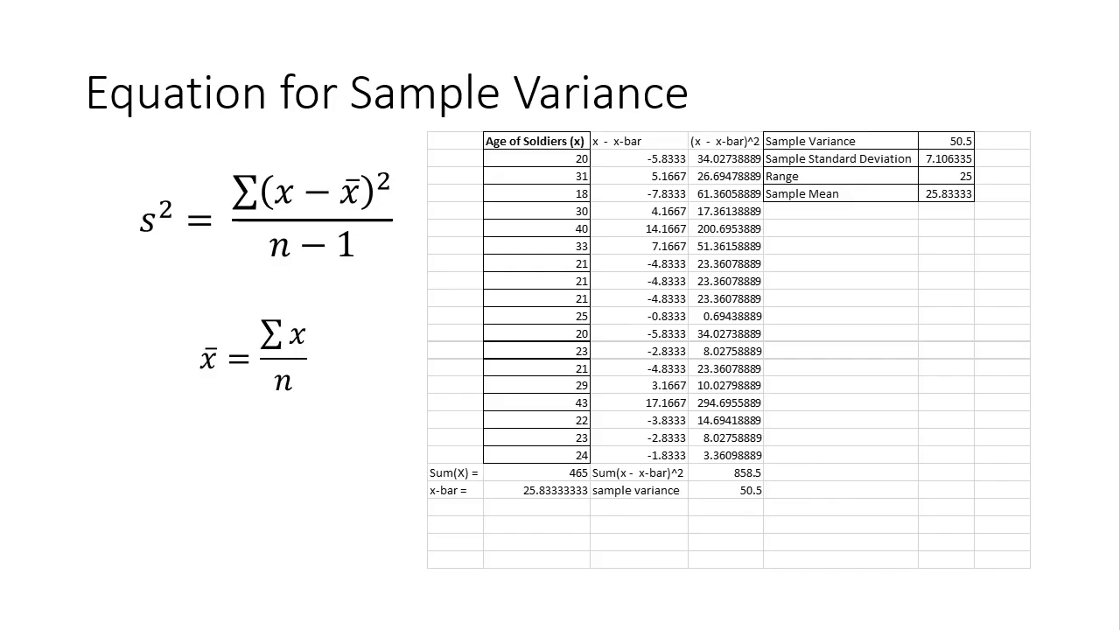
{"action": "left_click", "coordinate": [681, 560]}
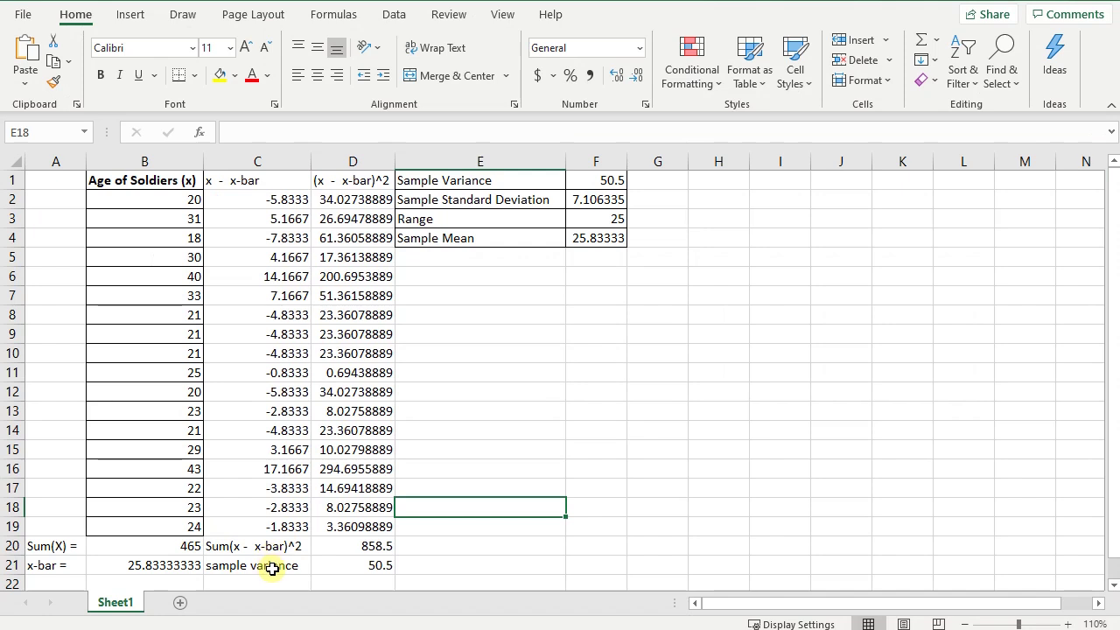
{"action": "left_click", "coordinate": [360, 565]}
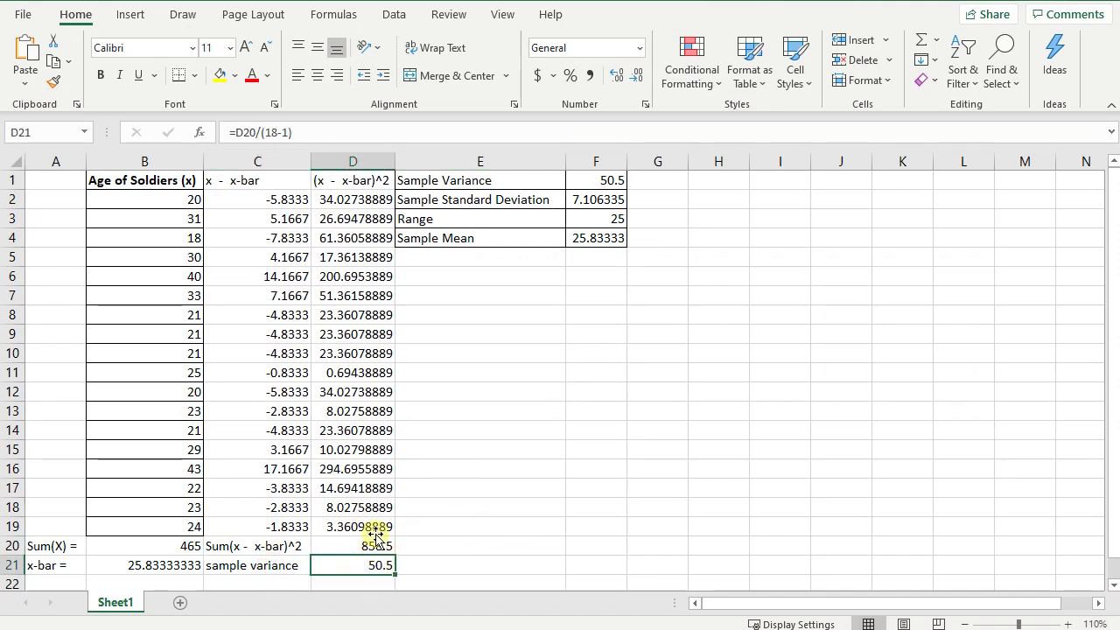
- Label cell E21 "Sample Standard Deviation"
{"action": "left_click", "coordinate": [437, 565]}
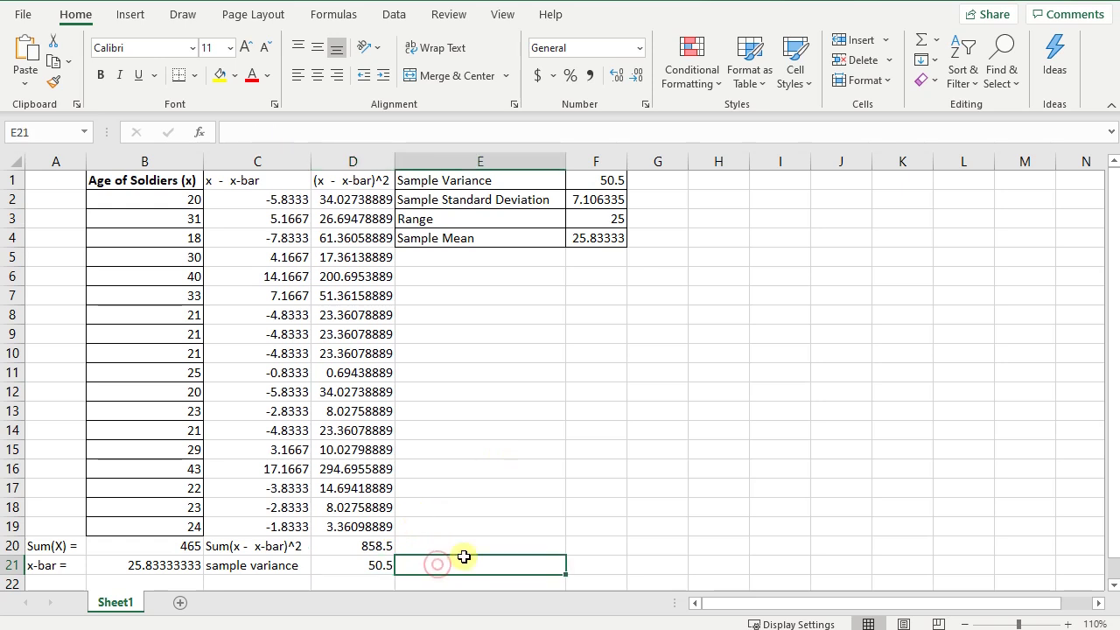
{"action": "type", "text": "Sa"}
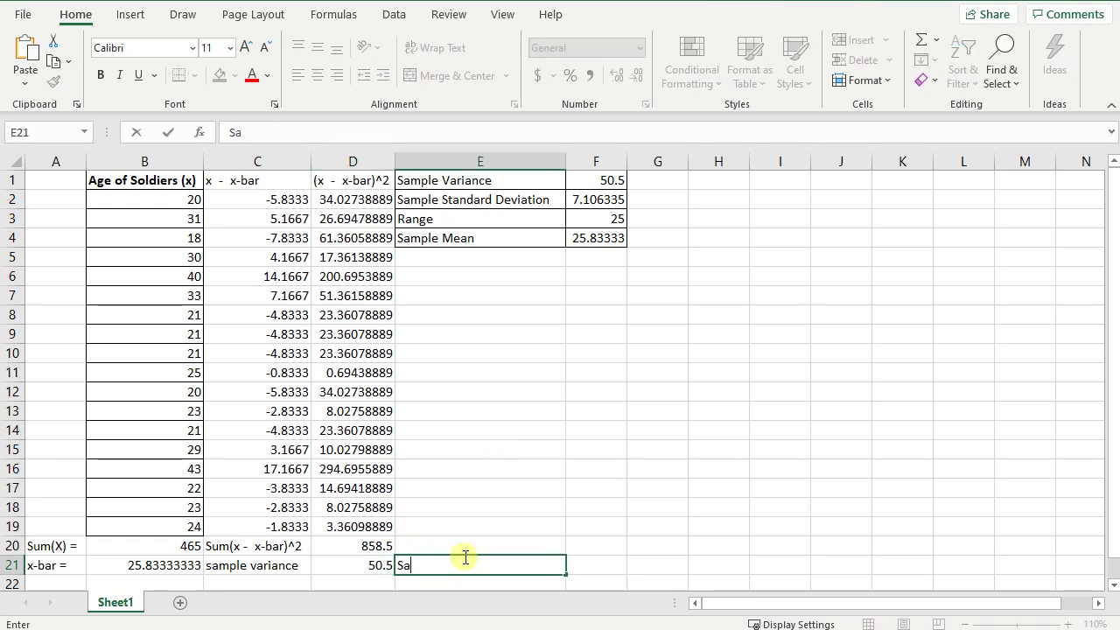
{"action": "type", "text": "mple Standard Deviation"}
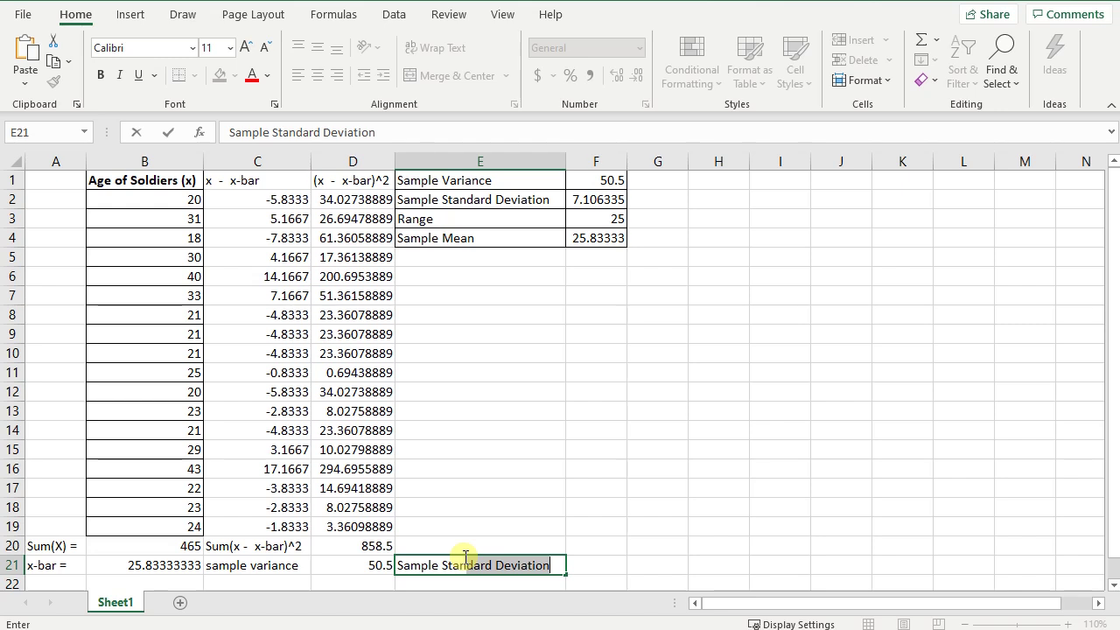
{"action": "key", "text": "Tab"}
- Calculate the sample standard deviation in F21 as the square root of the variance with =sqrt(D21)
{"action": "type", "text": "="}
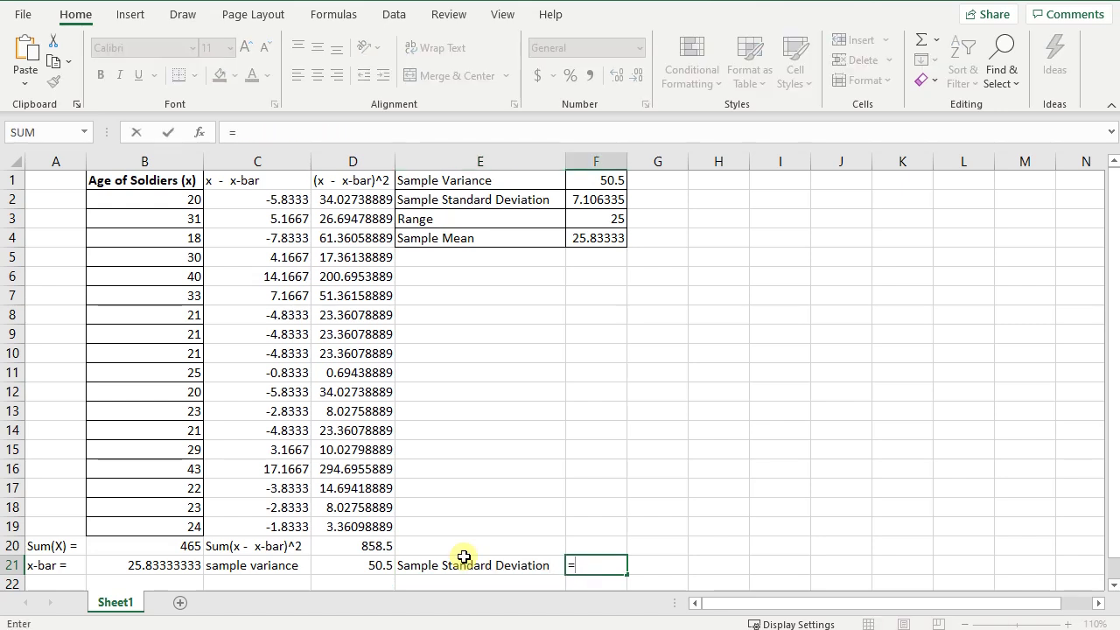
{"action": "type", "text": "sq"}
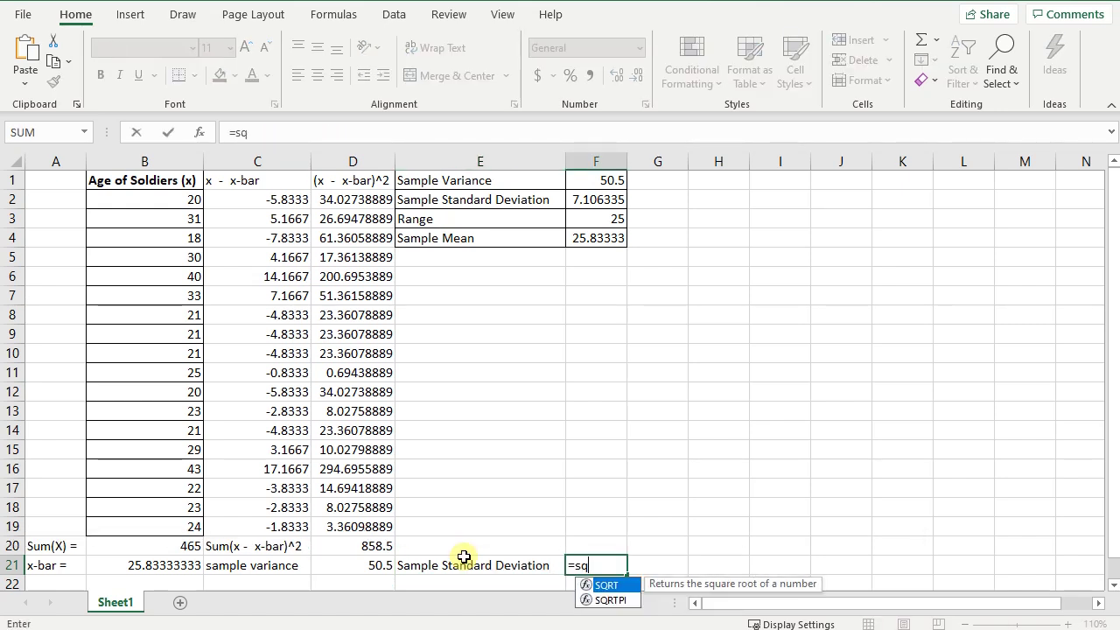
{"action": "type", "text": "rt("}
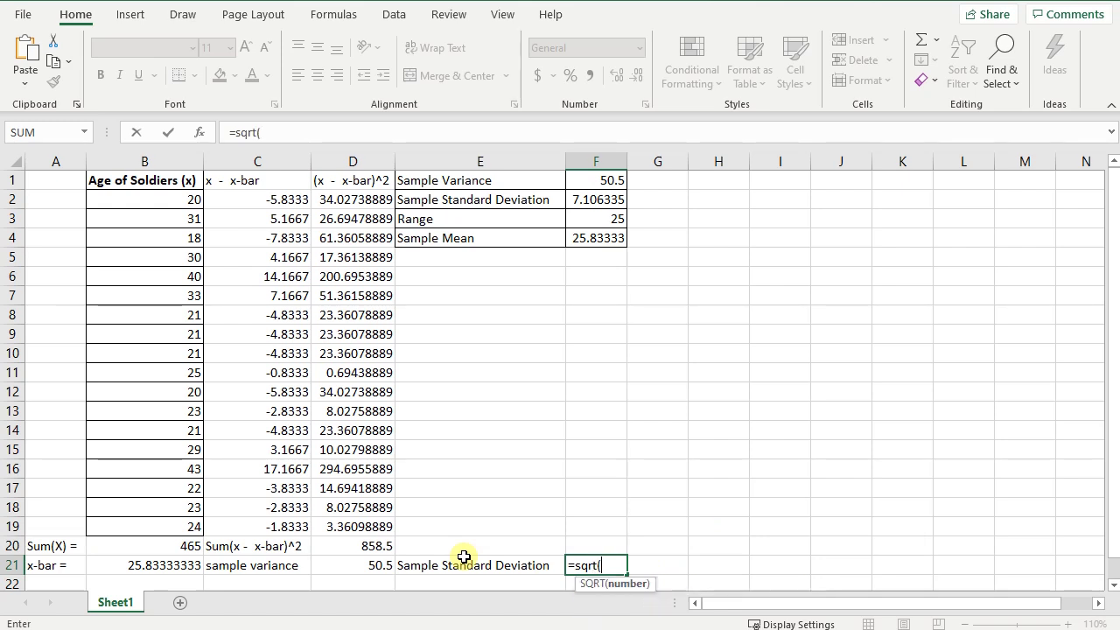
{"action": "left_click", "coordinate": [381, 565]}
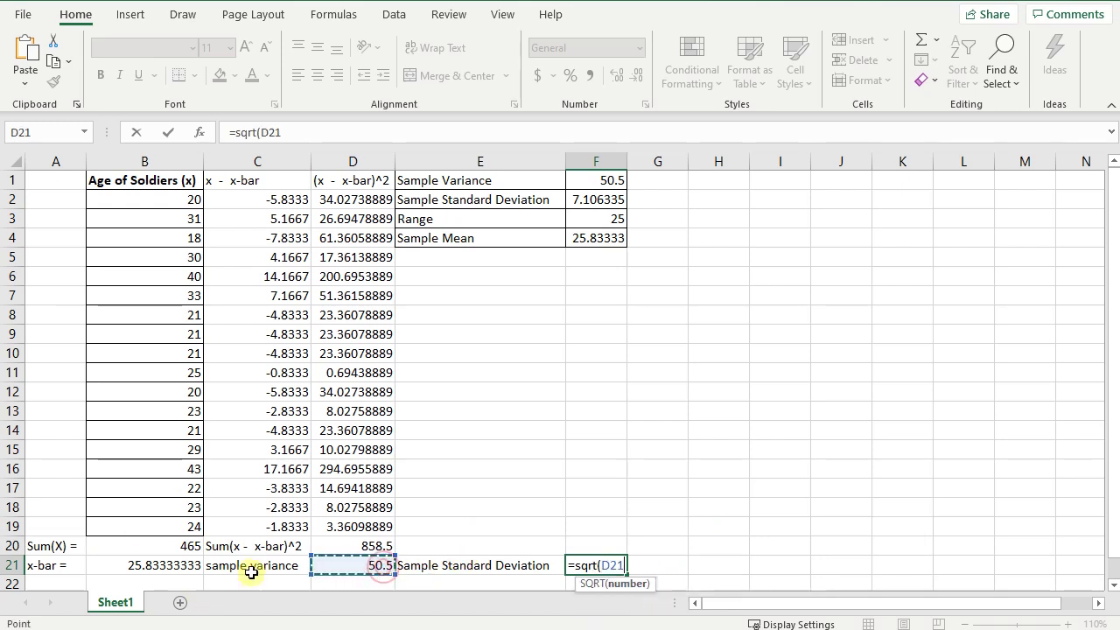
{"action": "type", "text": ")"}
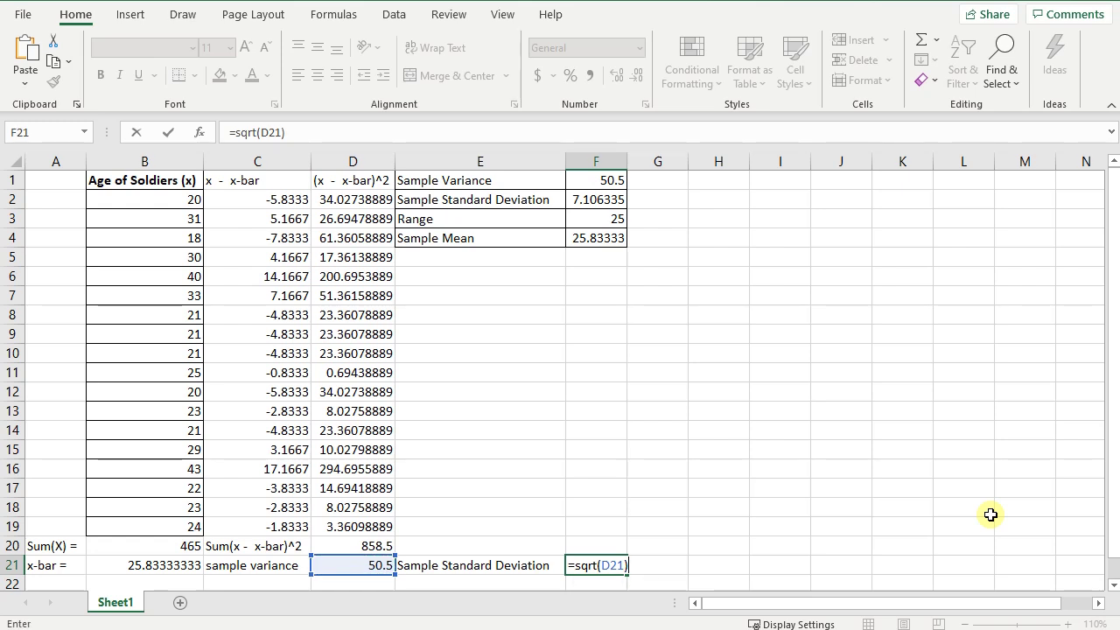
{"action": "left_click", "coordinate": [691, 532]}
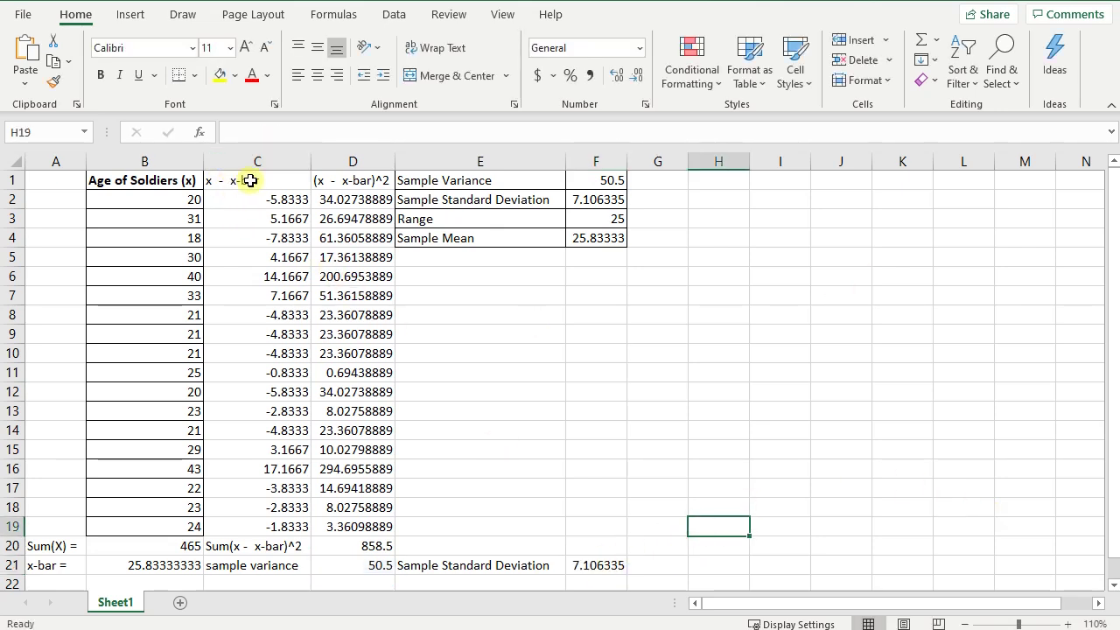
- Compare the manual standard deviation in F21 with the STDEV.S result in F2
{"action": "left_click", "coordinate": [604, 565]}
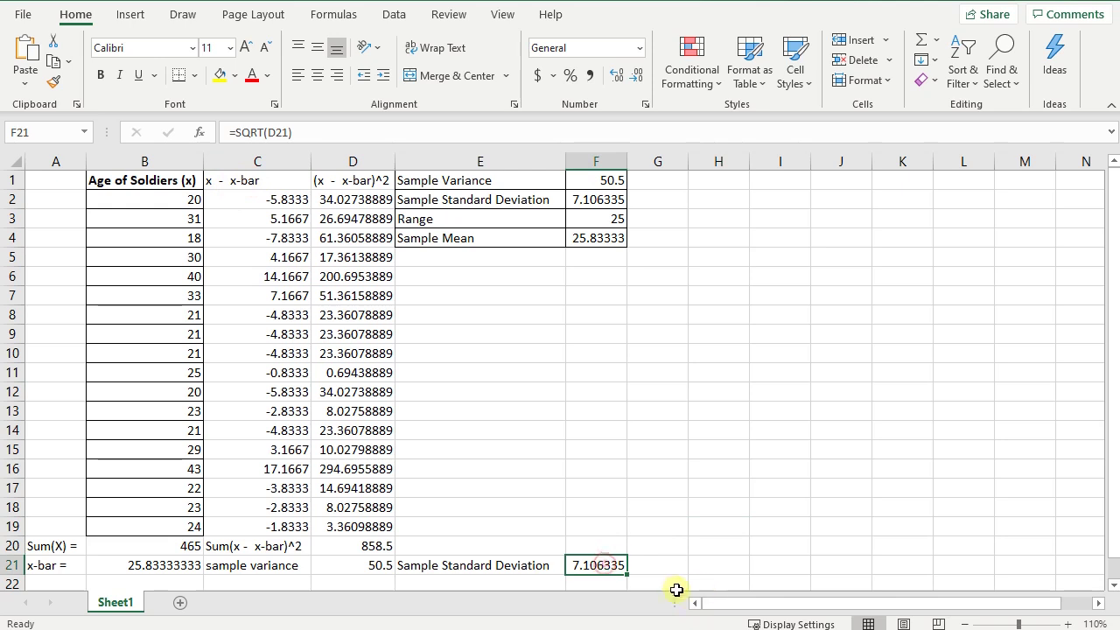
{"action": "left_click", "coordinate": [587, 203]}
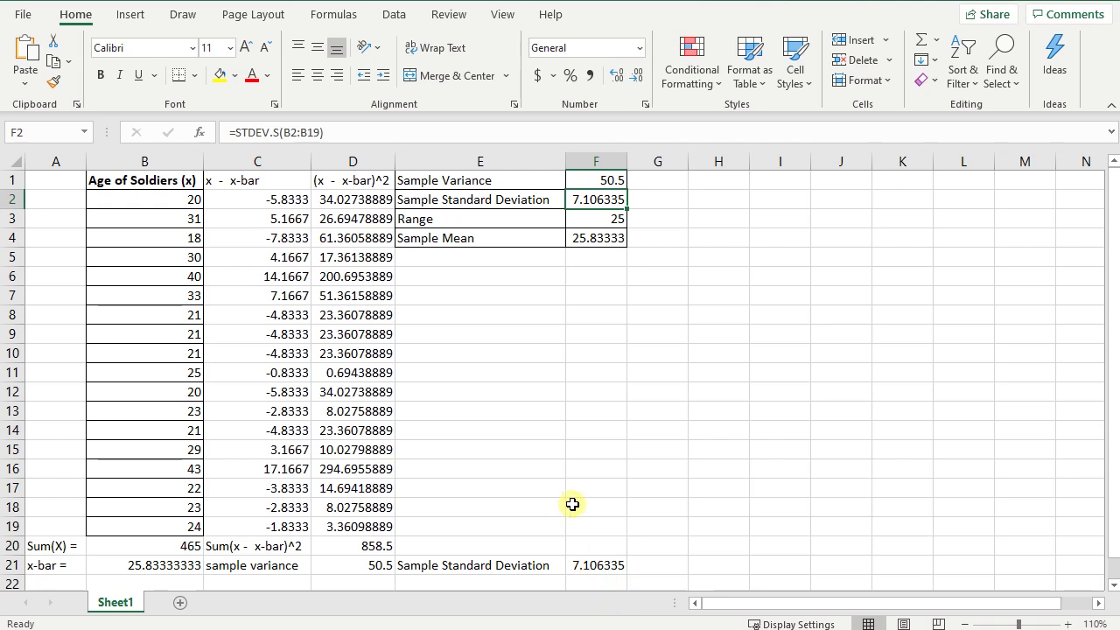
{"action": "left_click", "coordinate": [605, 502]}
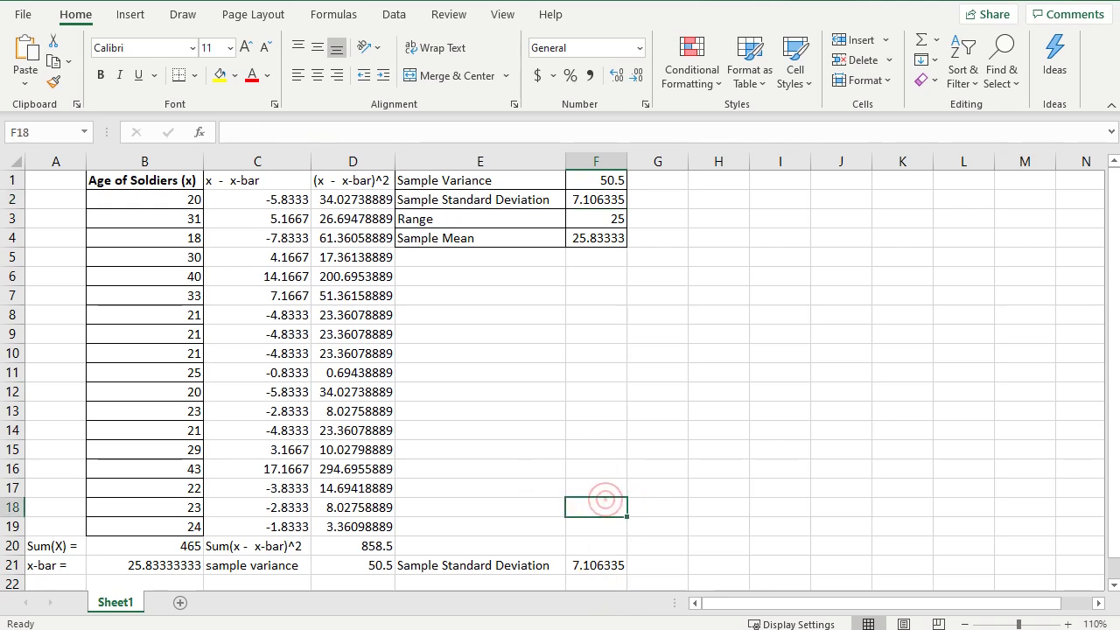
- Apply all borders to the deviation and squared-deviation columns in C1:D19
{"action": "left_click", "coordinate": [718, 450]}
{"action": "left_click_drag", "start_coordinate": [280, 181], "coordinate": [354, 527]}
{"action": "left_click", "coordinate": [194, 76]}
{"action": "left_click", "coordinate": [229, 250]}
- Move the summary table to F1:G4 and the manual standard deviation with its label to C22:D22
{"action": "left_click", "coordinate": [481, 431]}
{"action": "left_click_drag", "start_coordinate": [480, 181], "coordinate": [596, 242]}
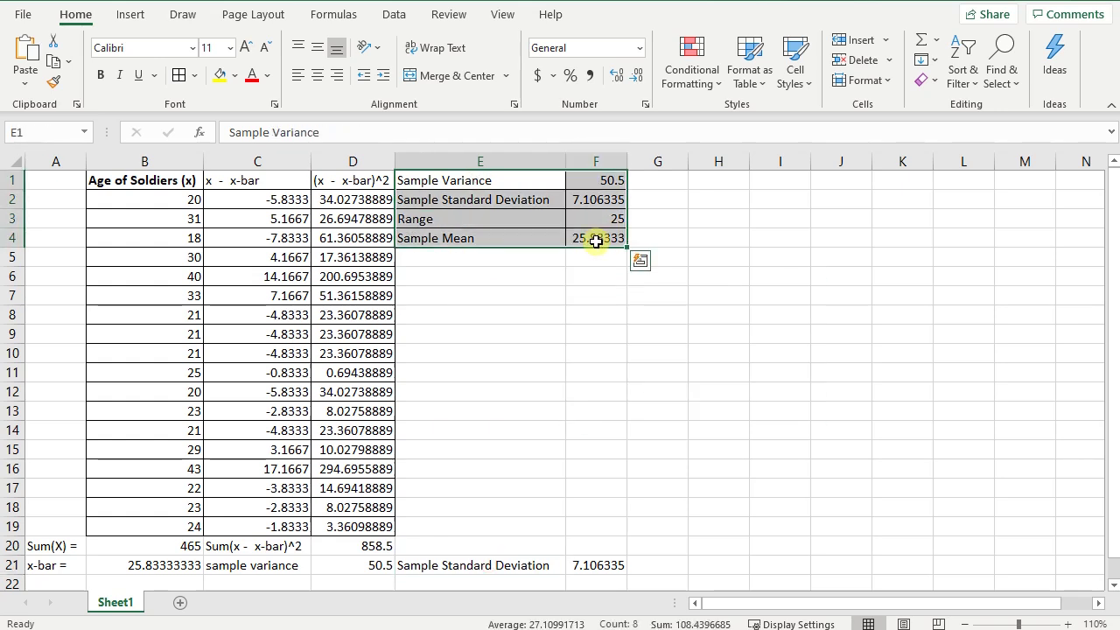
{"action": "left_click", "coordinate": [237, 583]}
{"action": "key", "text": "ctrl+v"}
- Capitalize the C21 label as "Sample Variance" and fit column C to its contents
{"action": "double_click", "coordinate": [210, 354]}
{"action": "type", "text": "SV"}
{"action": "left_click", "coordinate": [160, 355]}
{"action": "double_click", "coordinate": [311, 161]}
{"action": "left_click", "coordinate": [407, 526]}
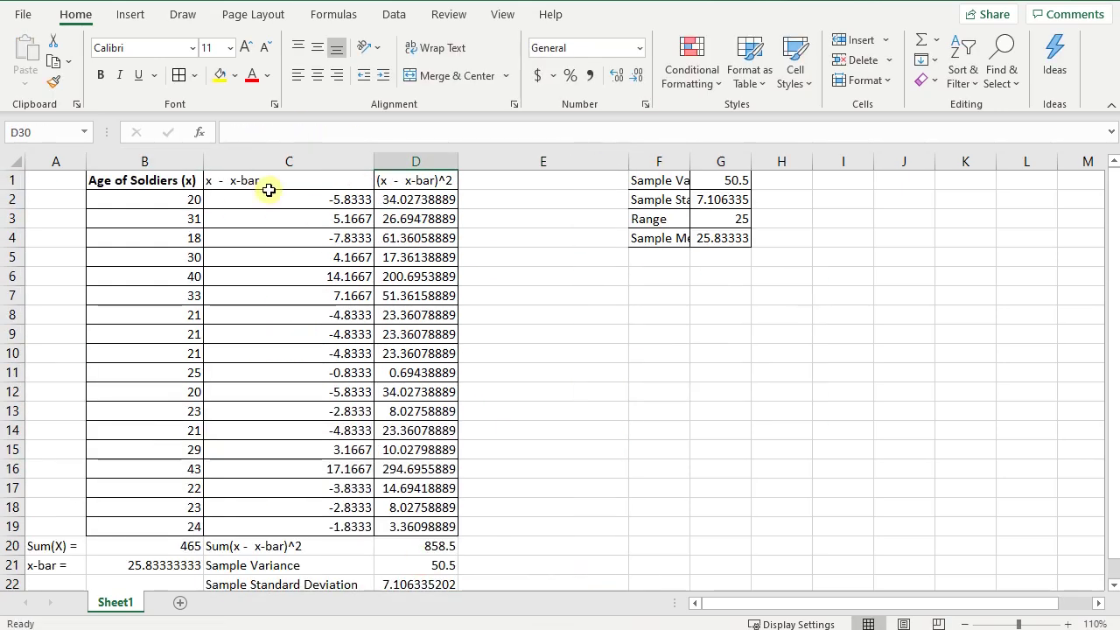
- Bold the headers in C1:D1, and resize the empty column E to a narrow gap and column F to its labels
{"action": "left_click_drag", "start_coordinate": [268, 182], "coordinate": [416, 182]}
{"action": "key", "text": "ctrl+b"}
{"action": "left_click_drag", "start_coordinate": [628, 162], "coordinate": [485, 162]}
{"action": "double_click", "coordinate": [547, 161]}
- Bold the summary labels in F1:F4 and the labels in A21 and C21:C22
{"action": "left_click_drag", "start_coordinate": [572, 181], "coordinate": [572, 238]}
{"action": "key", "text": "ctrl+b"}
{"action": "left_click", "coordinate": [645, 353]}
{"action": "left_click_drag", "start_coordinate": [289, 565], "coordinate": [289, 584]}
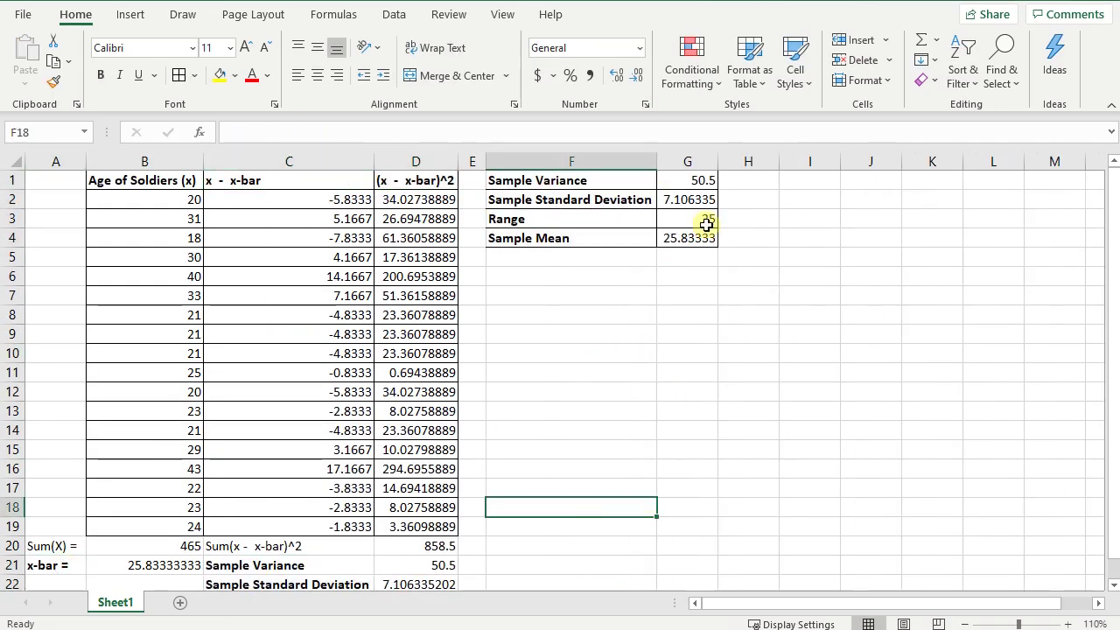
- Shade the result cells G1:G4, B21 and D21:D22 with a light blue fill
{"action": "left_click_drag", "start_coordinate": [687, 180], "coordinate": [687, 238]}
{"action": "left_click", "coordinate": [235, 76]}
{"action": "left_click", "coordinate": [295, 143]}
{"action": "left_click", "coordinate": [144, 566]}
{"action": "left_click", "coordinate": [416, 565], "text": "ctrl"}
{"action": "key", "text": "F4"}
{"action": "left_click", "coordinate": [572, 565]}
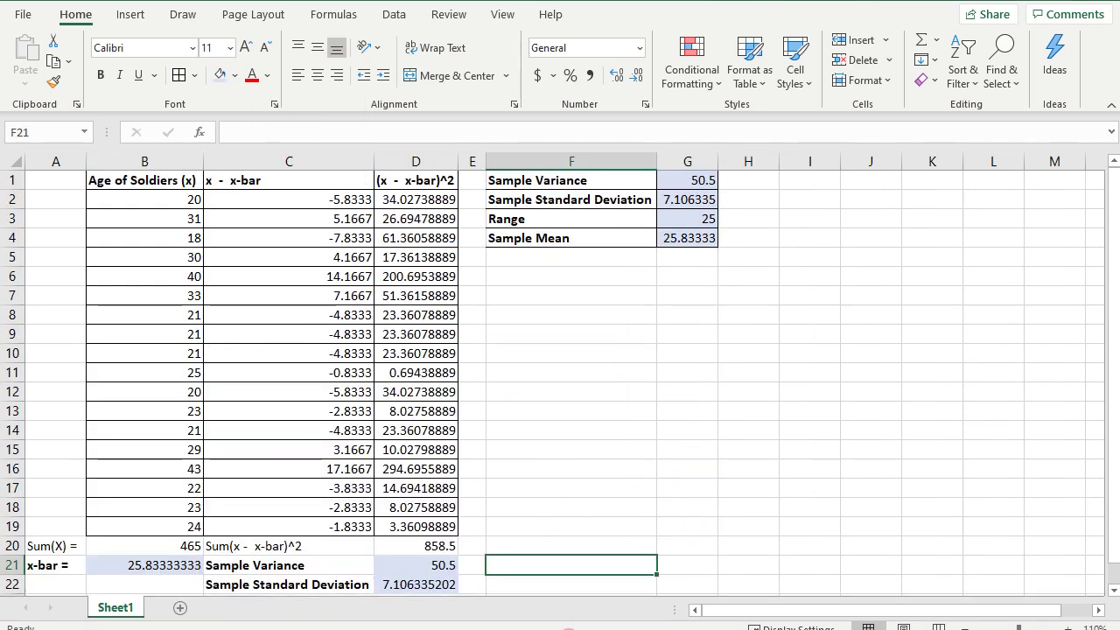
{"action": "left_click", "coordinate": [993, 497]}
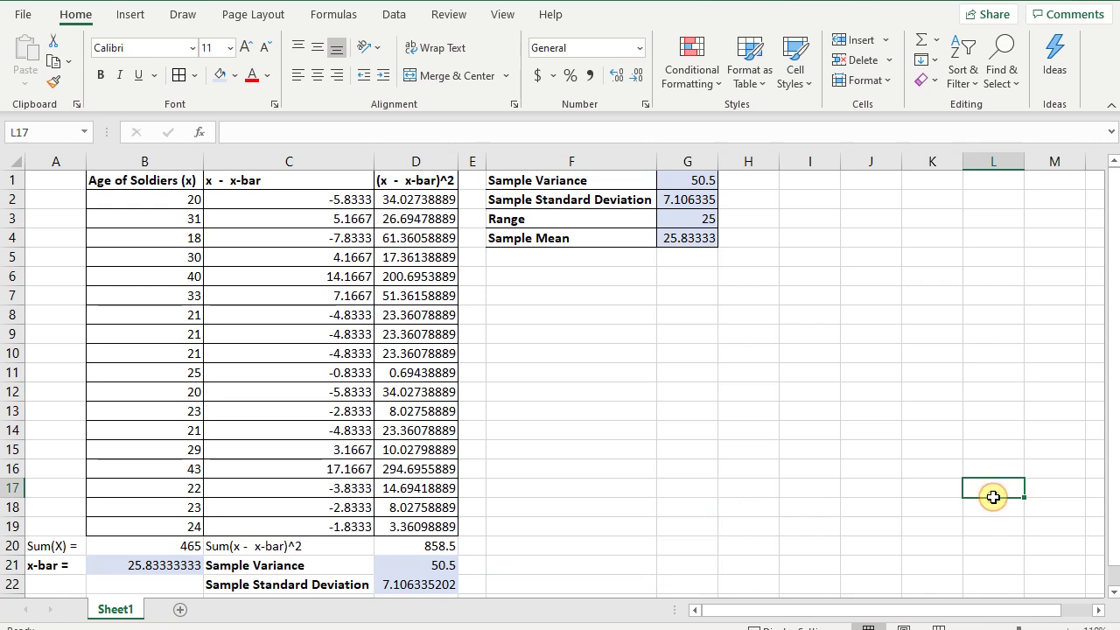